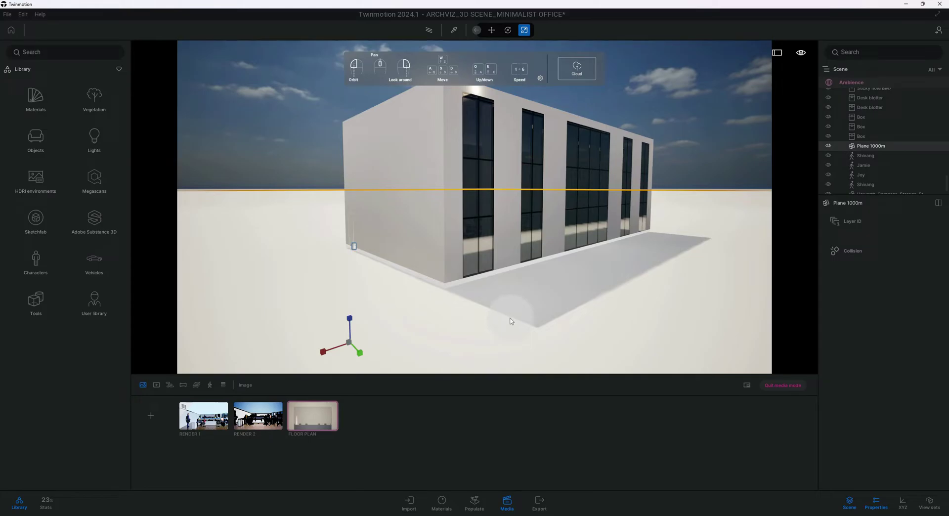
- Drag a Section Cube from Library > Tools > Sections into the scene beside the building
left_click_drag(510, 320, 383, 276)
left_click(37, 309)
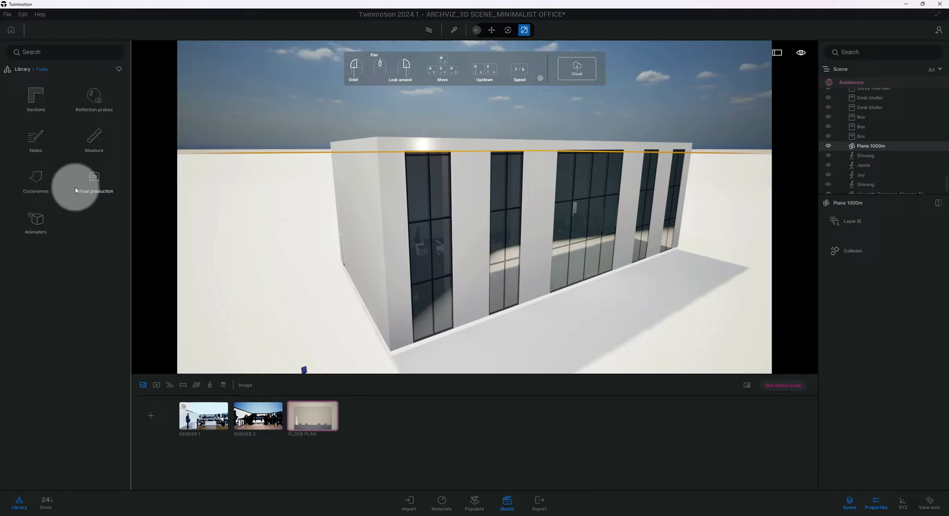
left_click(42, 103)
scroll(339, 239, "down", 5)
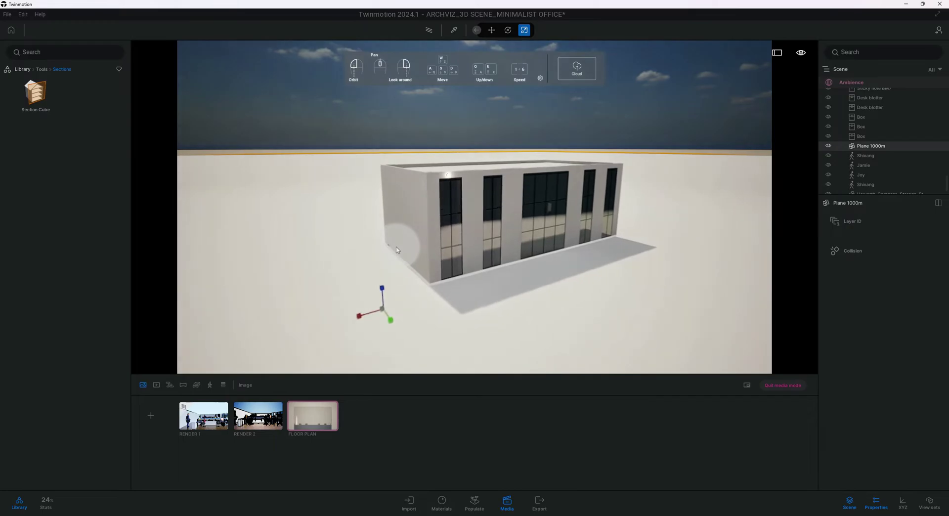
left_click_drag(397, 250, 410, 251)
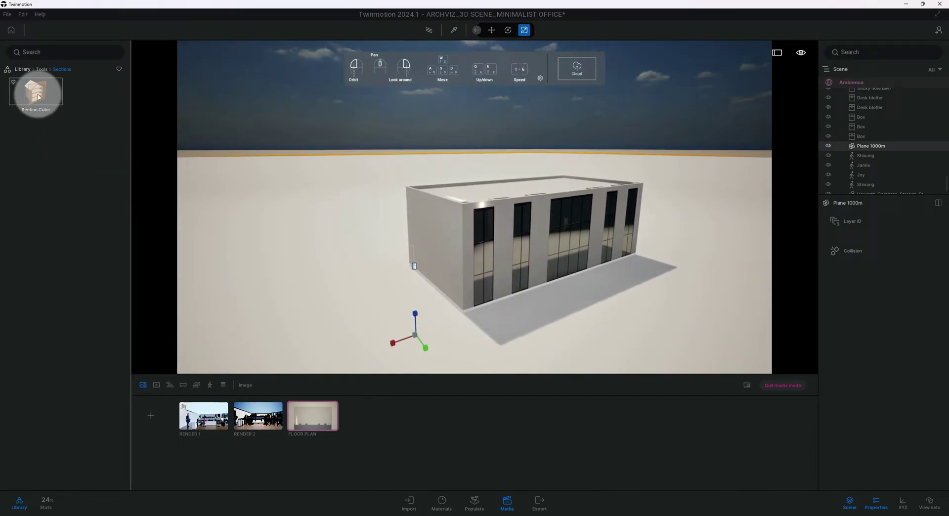
left_click_drag(38, 97, 299, 322)
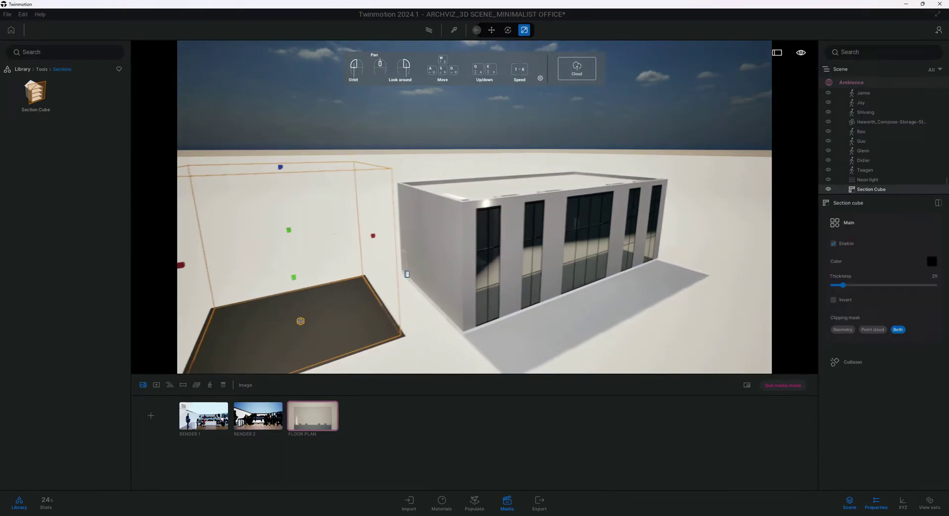
left_click(345, 316)
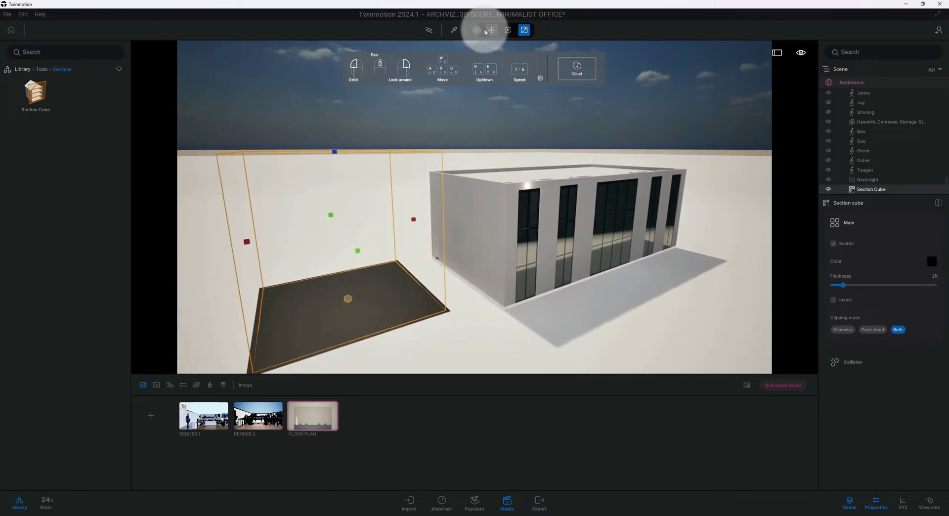
- Lift the section cube along its vertical axis onto the office building's roof
left_click(351, 280)
left_click_drag(350, 282, 342, 158)
left_click(376, 206)
left_click_drag(376, 206, 506, 212)
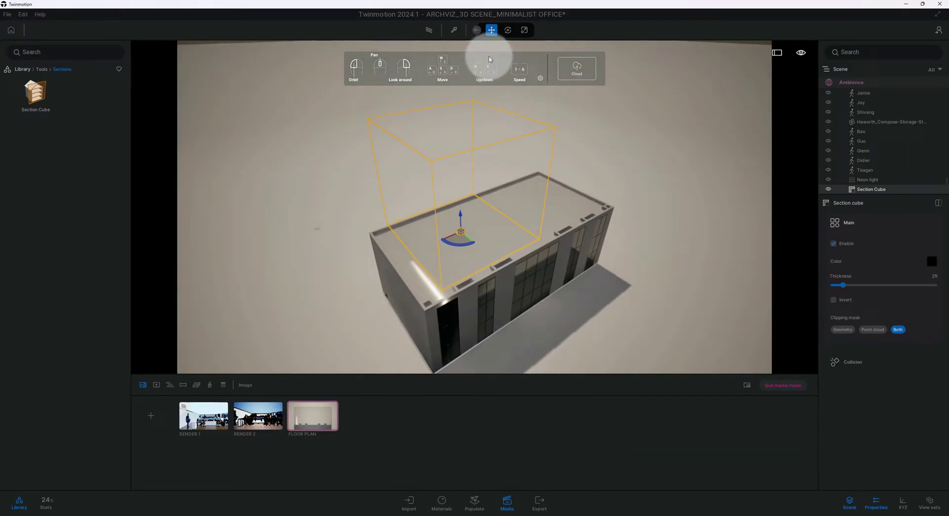
- Scale the section cube wide enough to enclose the building, cutting away the roof
left_click(525, 32)
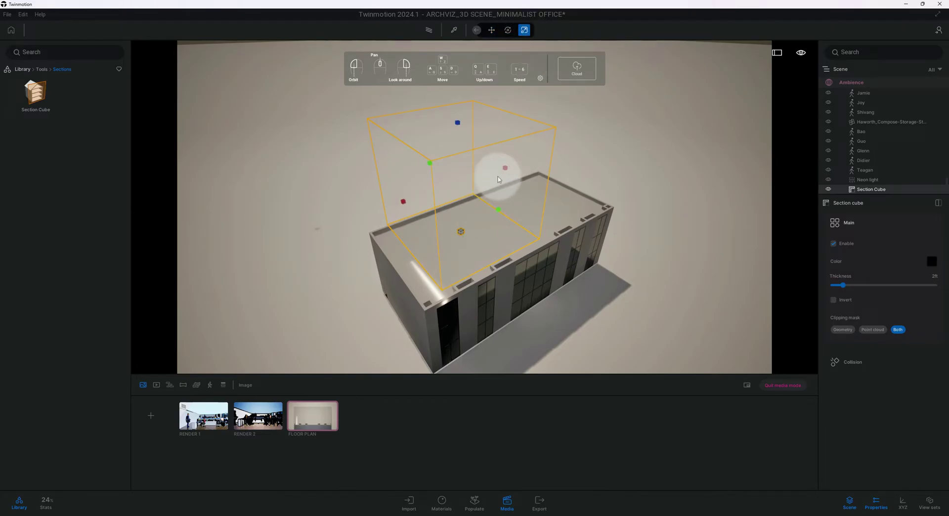
left_click_drag(508, 171, 592, 159)
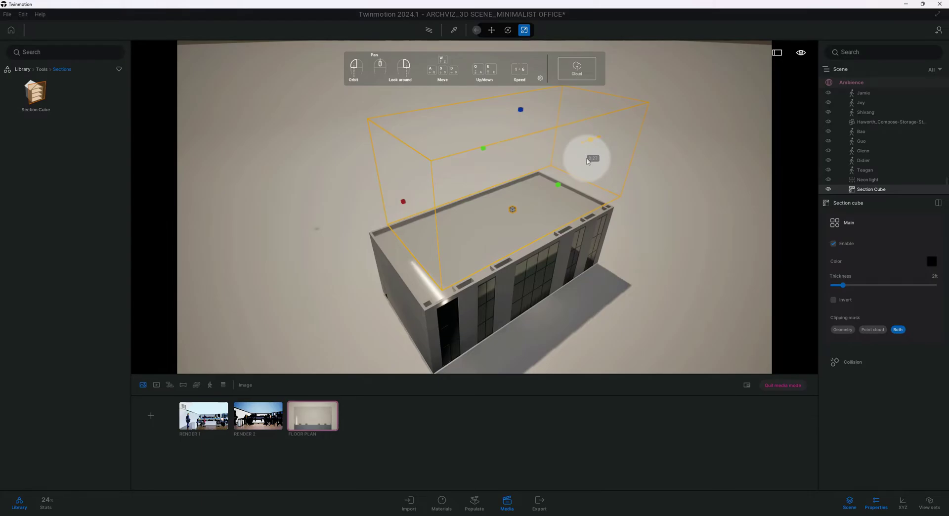
left_click_drag(520, 207, 416, 177)
left_click(416, 177)
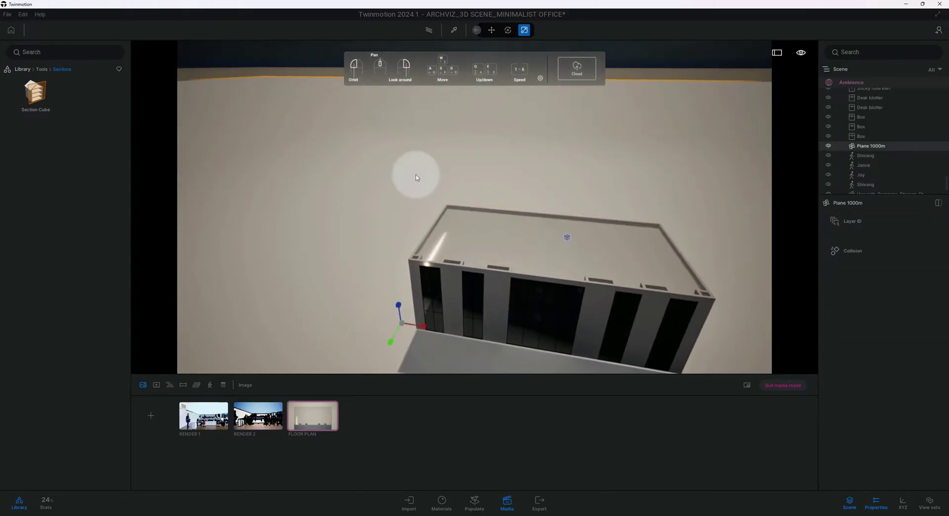
left_click(567, 239)
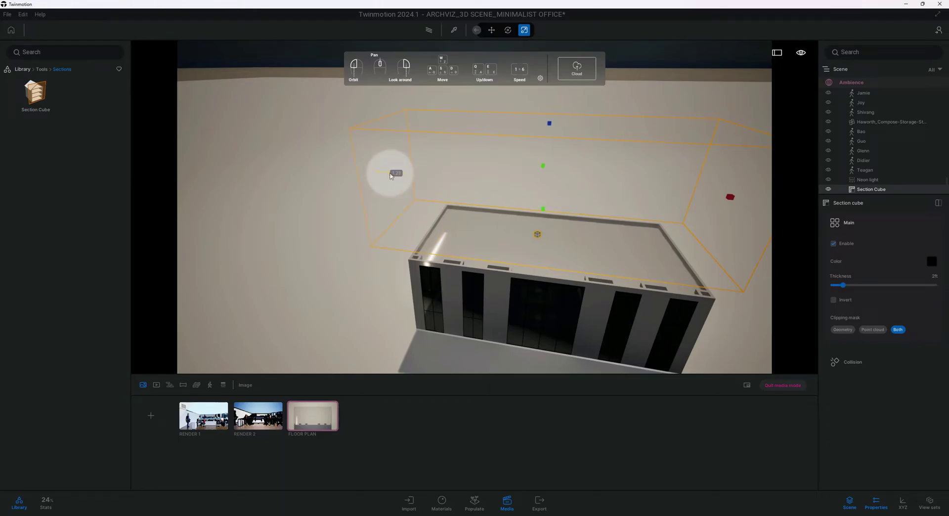
left_click_drag(483, 191, 564, 292)
- Deselect the section cube and switch the viewport to the preset Top view
scroll(554, 256, "up", 3)
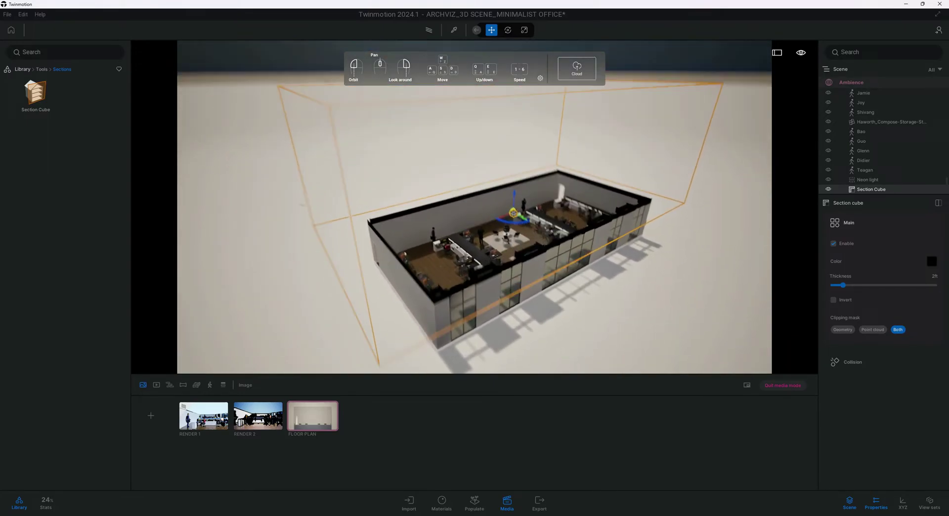
left_click(607, 294)
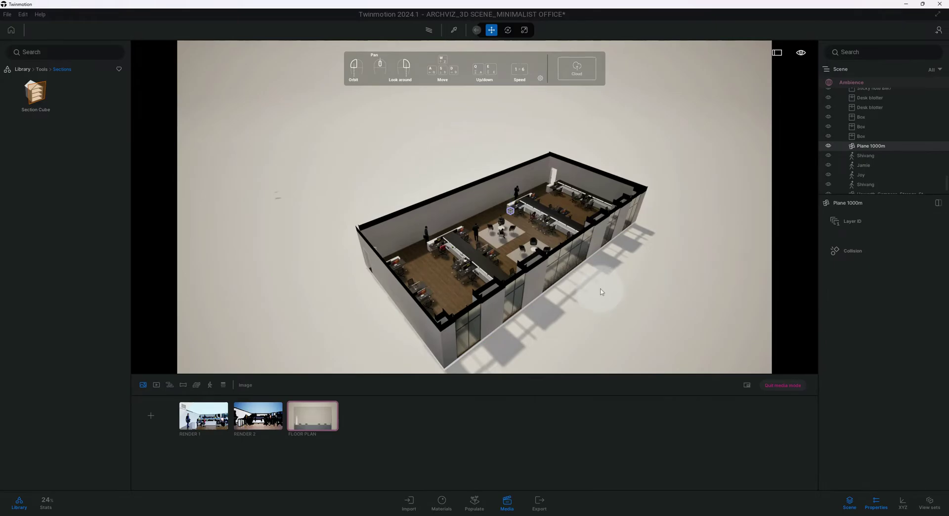
left_click(801, 53)
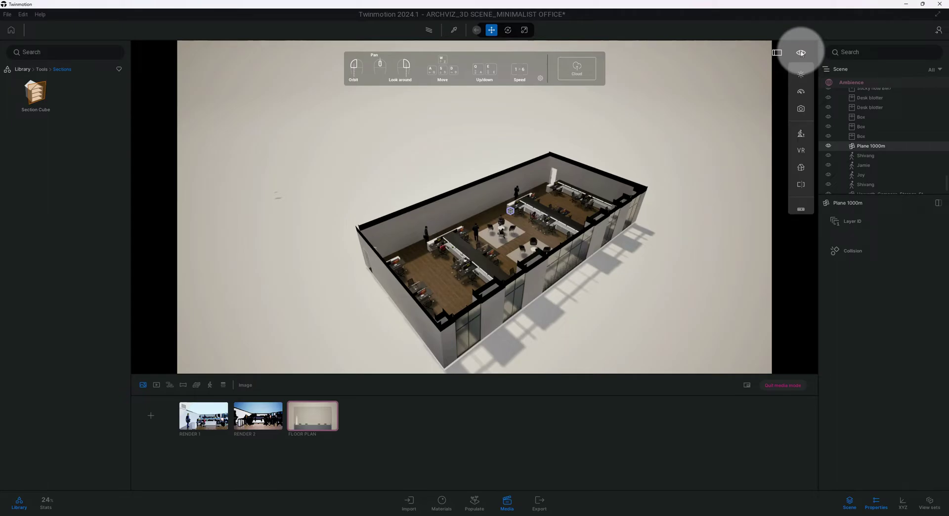
left_click(801, 168)
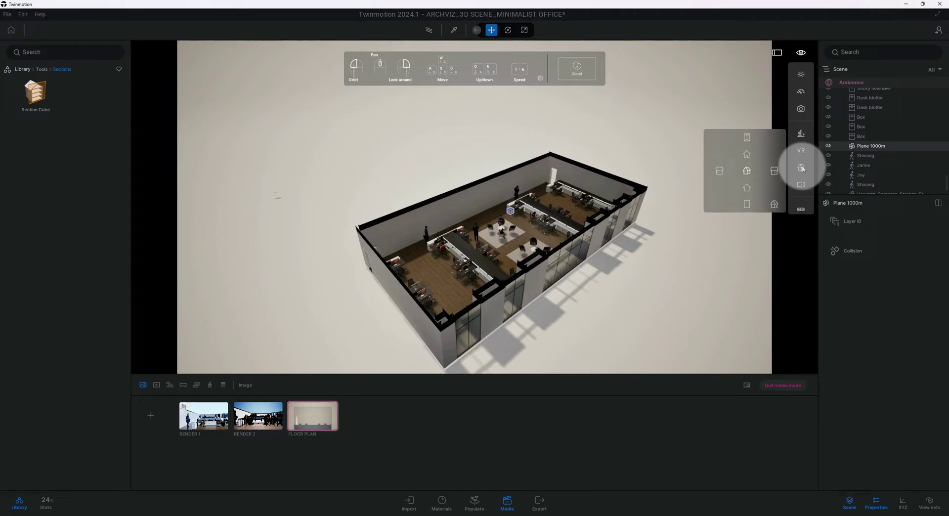
left_click(748, 139)
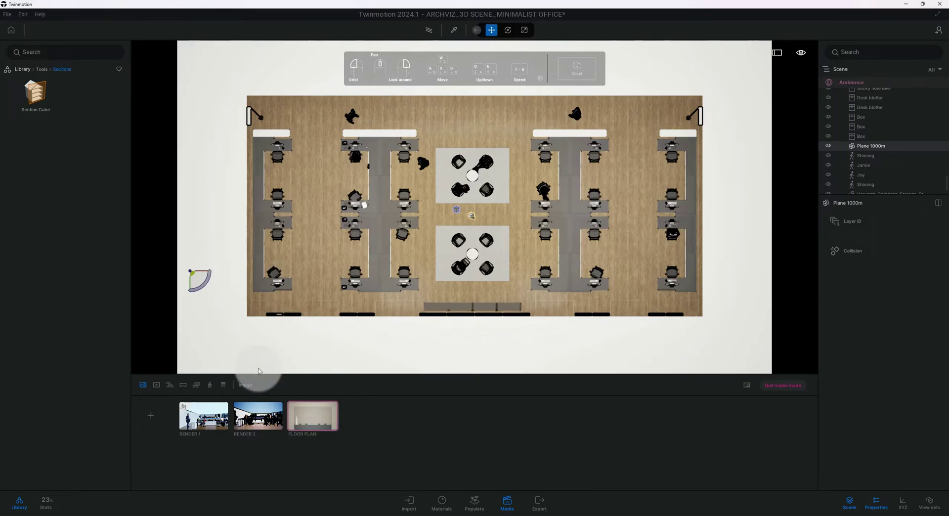
- Select the FLOOR PLAN image and display its Env settings
mouse_move(324, 426)
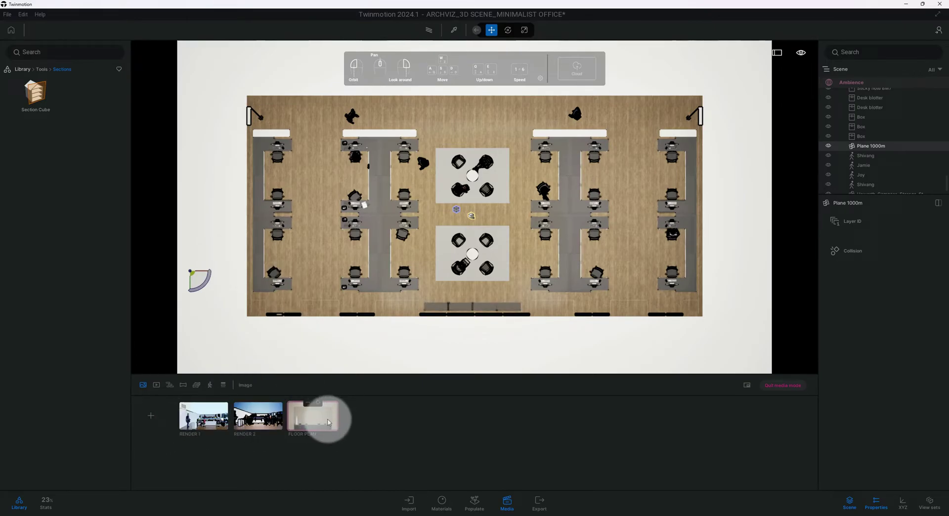
left_click(314, 422)
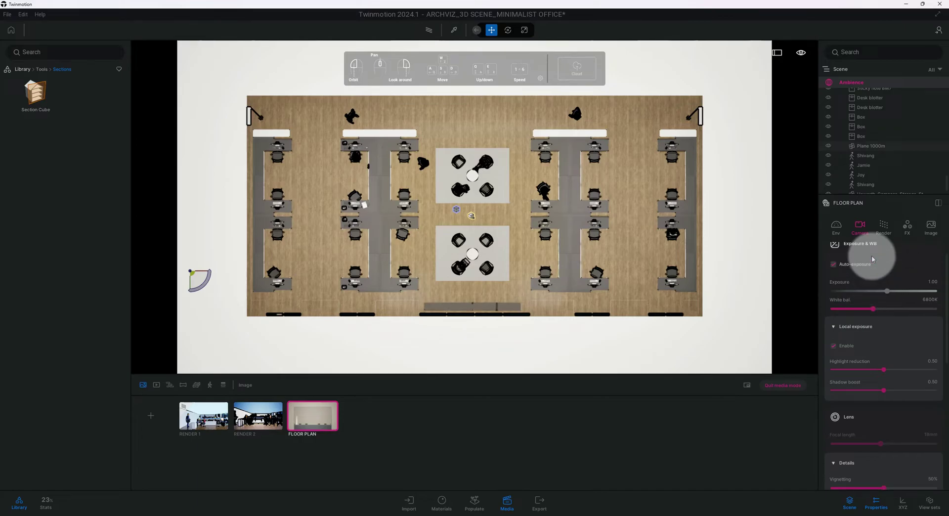
left_click(836, 227)
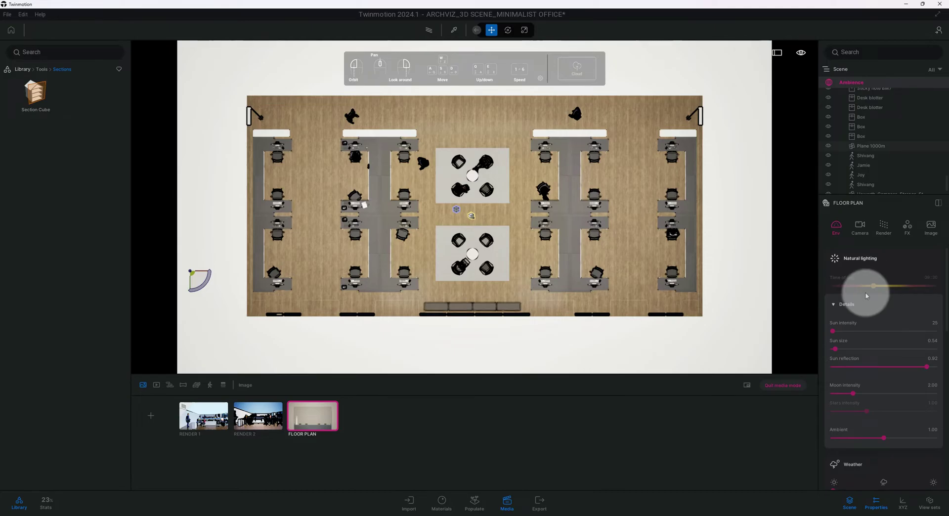
- Enable HDRI environment lighting for FLOOR PLAN
scroll(851, 285, "down", 2)
scroll(854, 280, "down", 8)
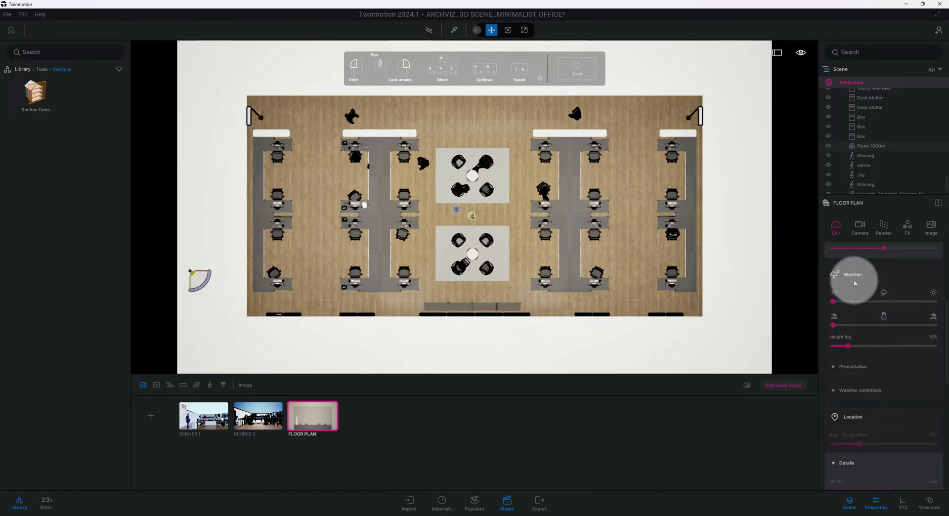
scroll(858, 290, "down", 3)
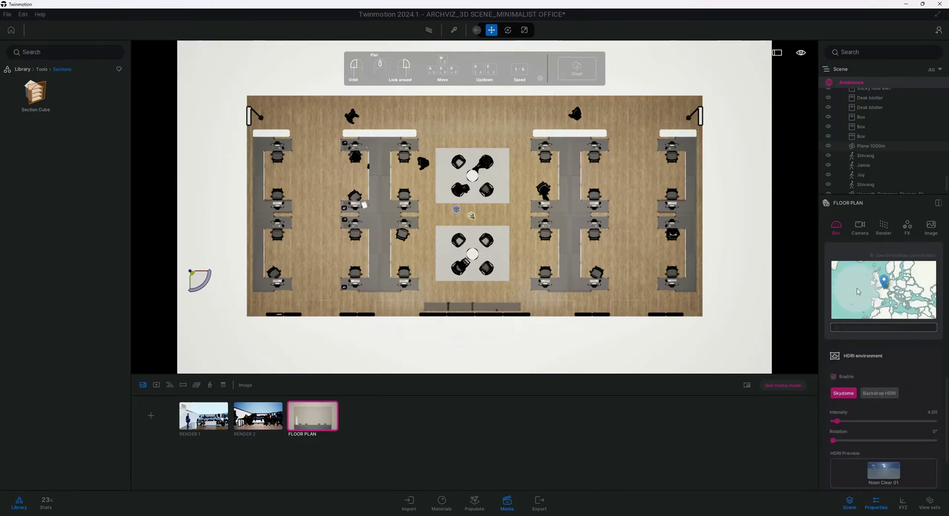
left_click(836, 377)
- Move the time of day from 09:30 toward midday and set sun intensity to 25000
scroll(898, 362, "up", 6)
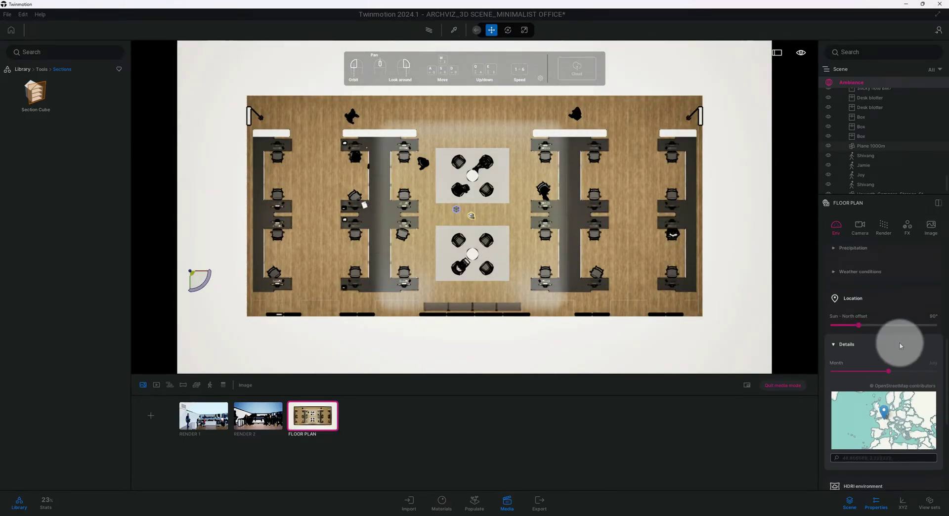
scroll(900, 325, "up", 6)
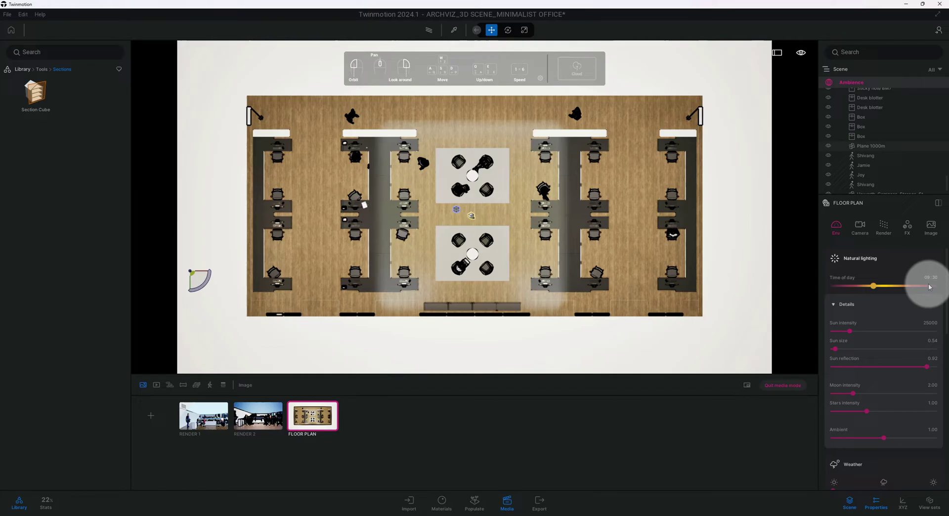
double_click(929, 278)
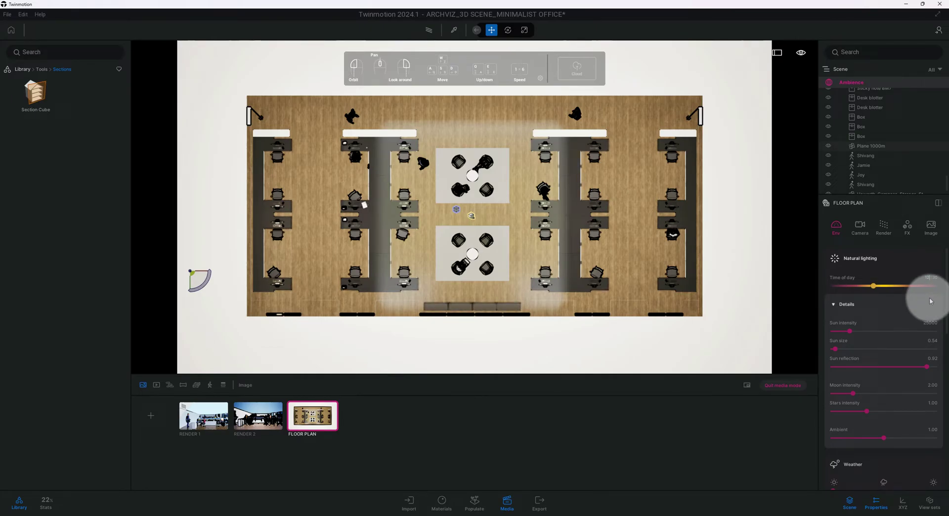
double_click(935, 277)
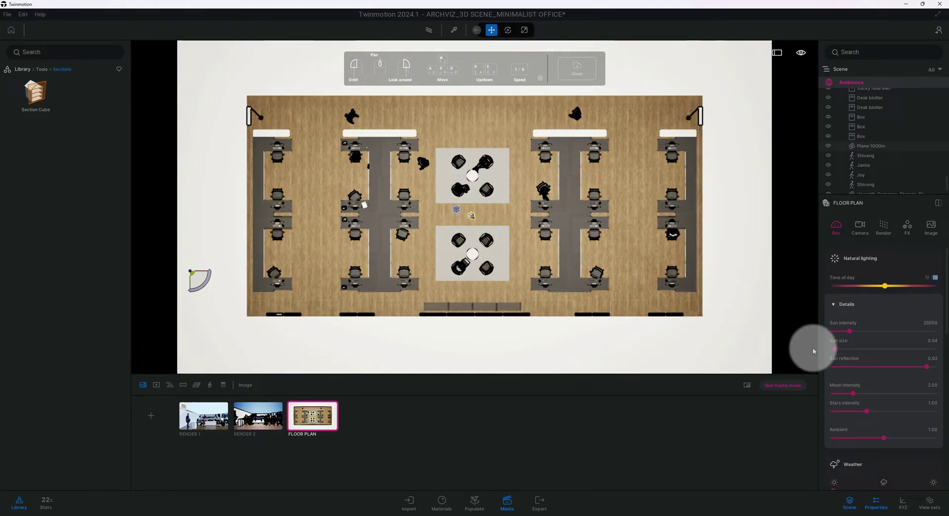
double_click(933, 323)
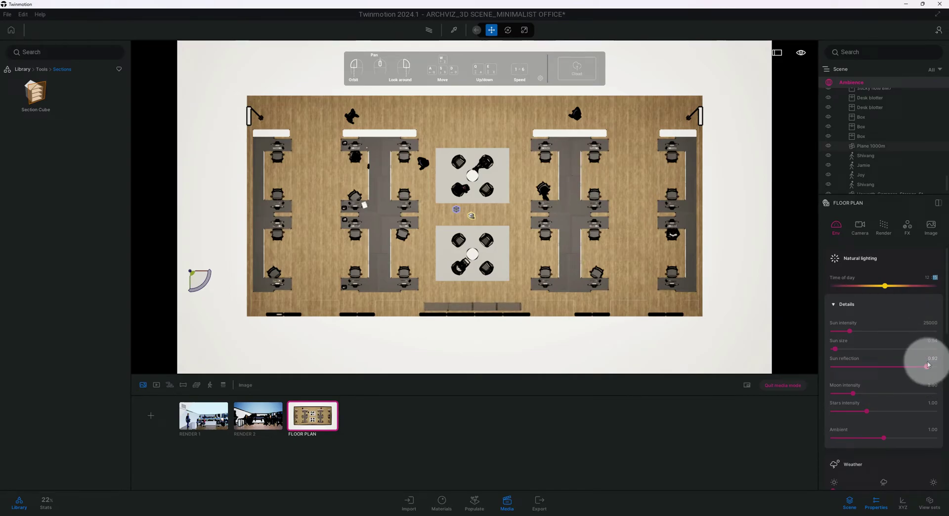
scroll(928, 380, "down", 1)
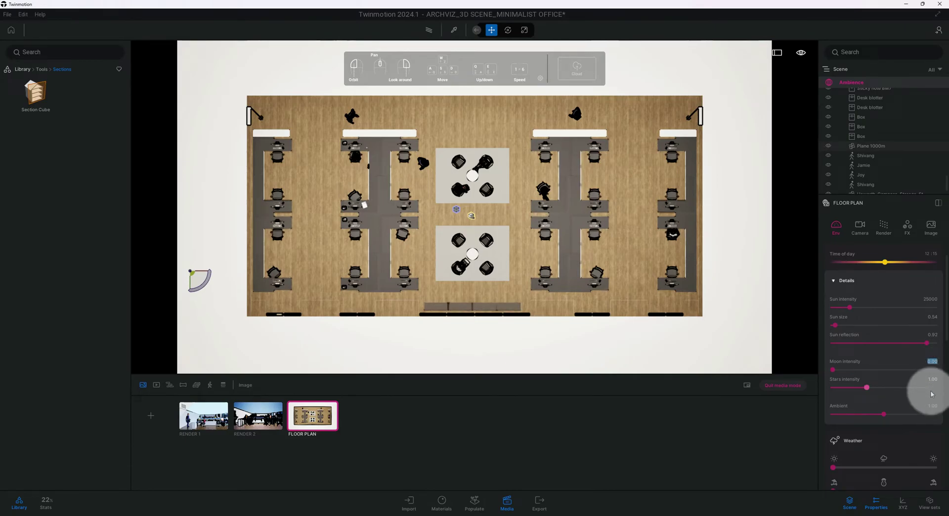
- Adjust the ambient light value and set the sun-north offset to 90°
scroll(932, 394, "down", 1)
scroll(932, 394, "down", 1)
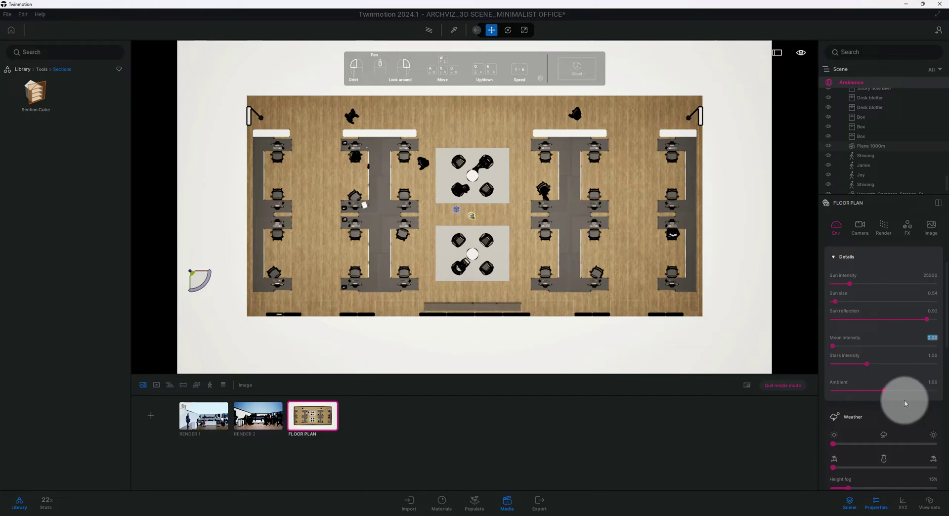
left_click(931, 382)
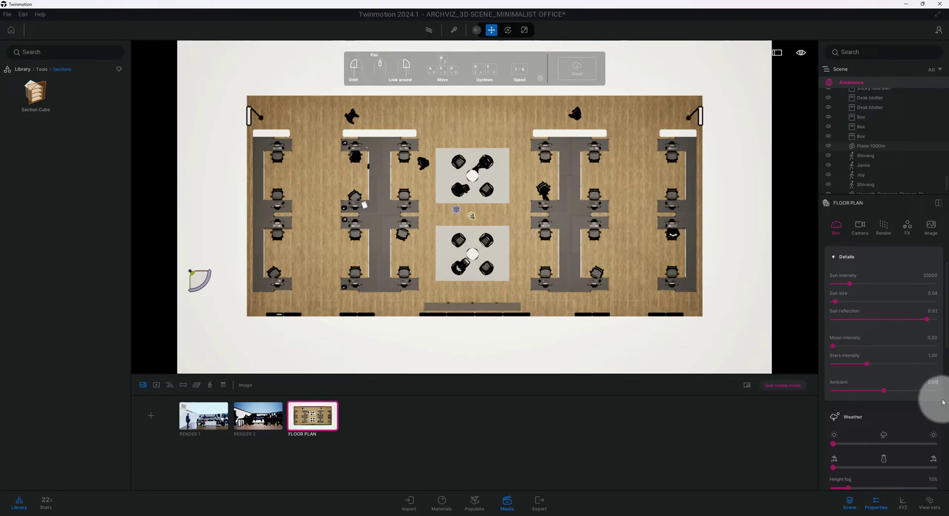
scroll(867, 338, "down", 4)
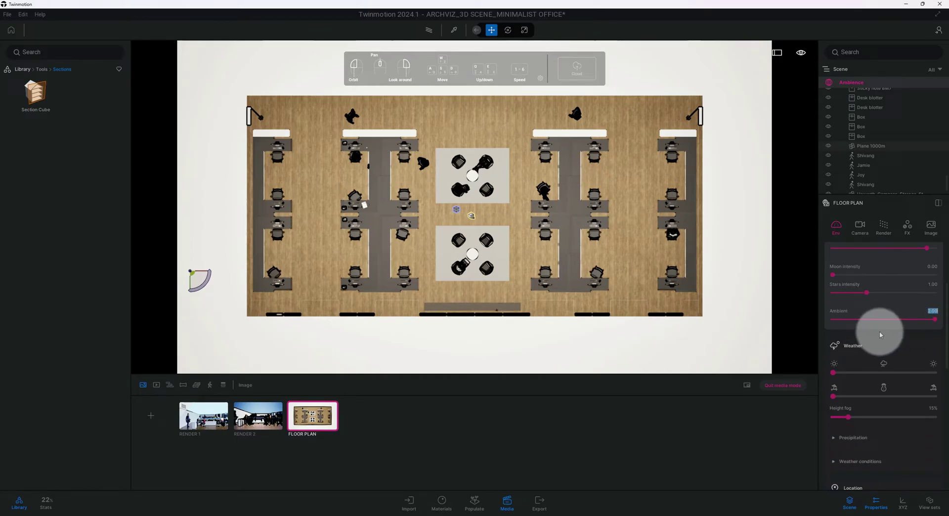
scroll(880, 333, "down", 4)
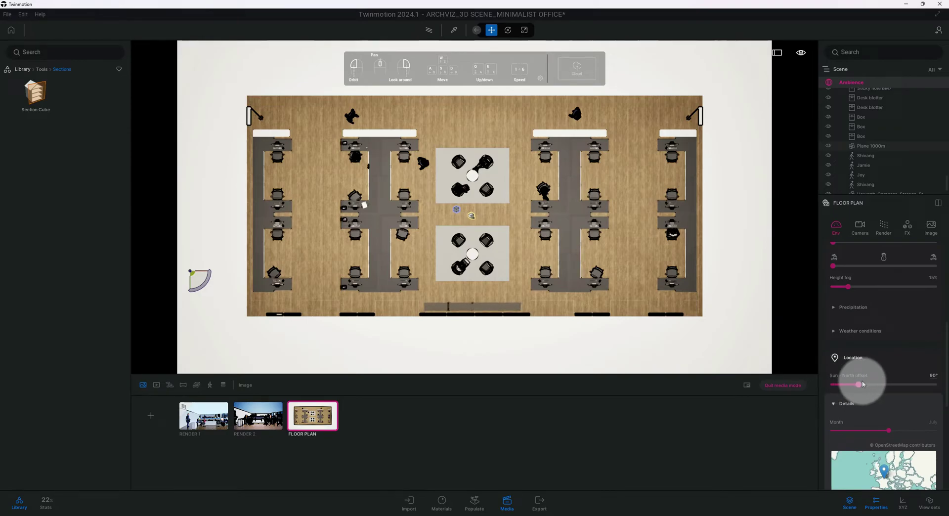
left_click(934, 376)
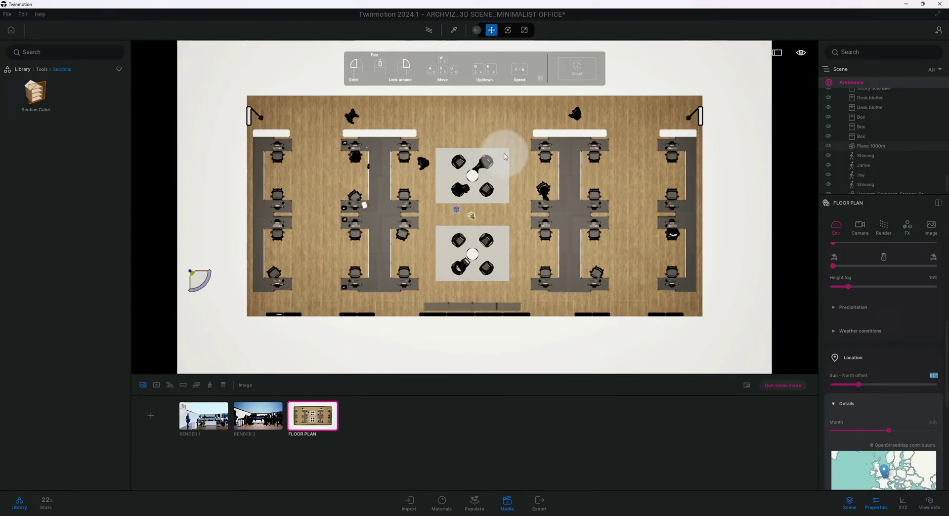
- Move the sun's Details Month slider from July to September
scroll(933, 374, "down", 2)
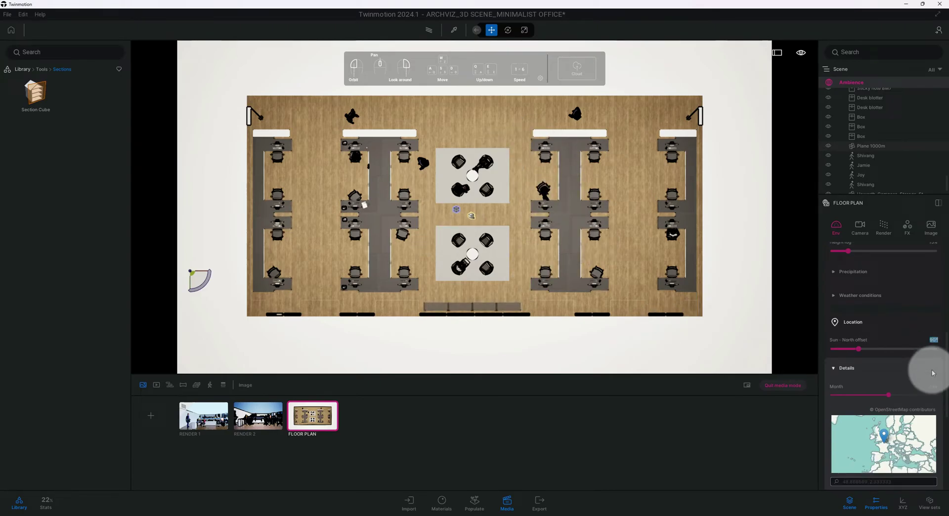
scroll(934, 373, "down", 1)
scroll(876, 336, "down", 1)
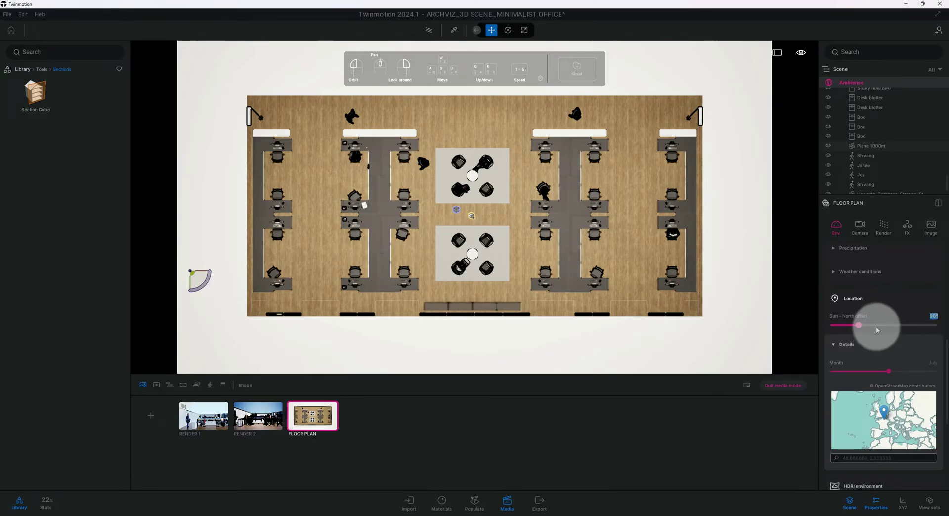
scroll(861, 336, "down", 3)
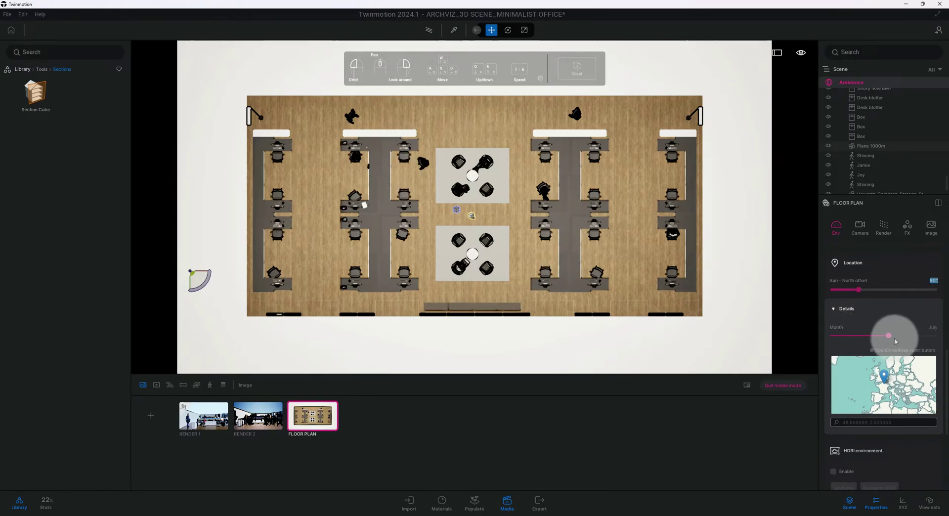
left_click_drag(890, 339, 907, 336)
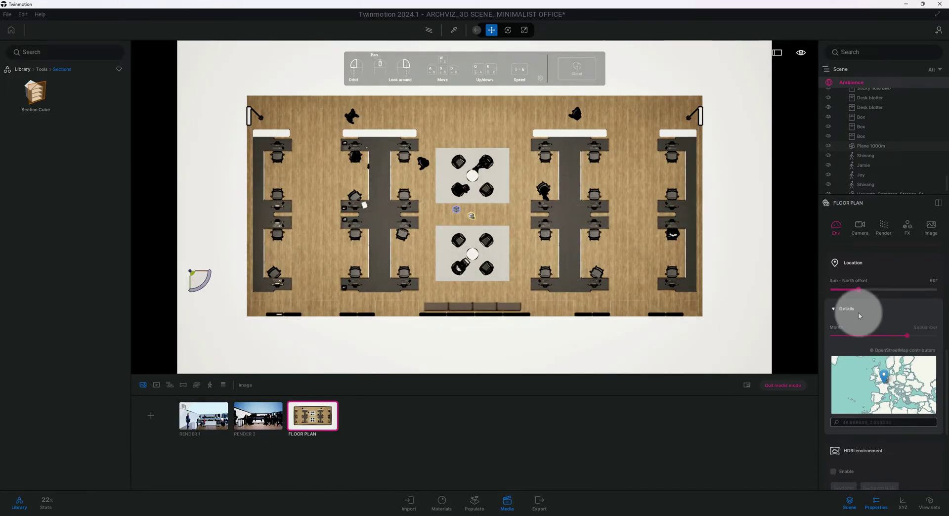
scroll(863, 313, "down", 3)
scroll(877, 317, "down", 2)
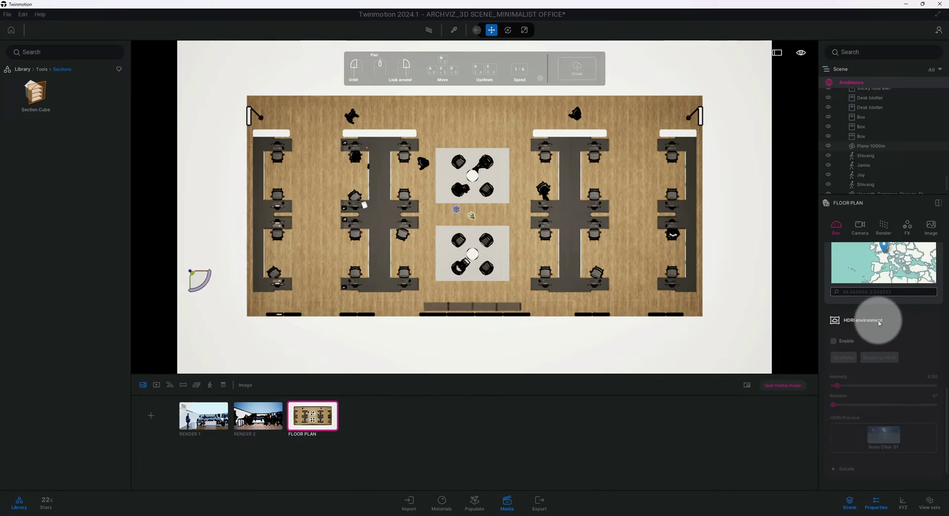
- Enable the HDRI environment as a Noon Clear 01 skydome at intensity 4.00
scroll(878, 323, "down", 1)
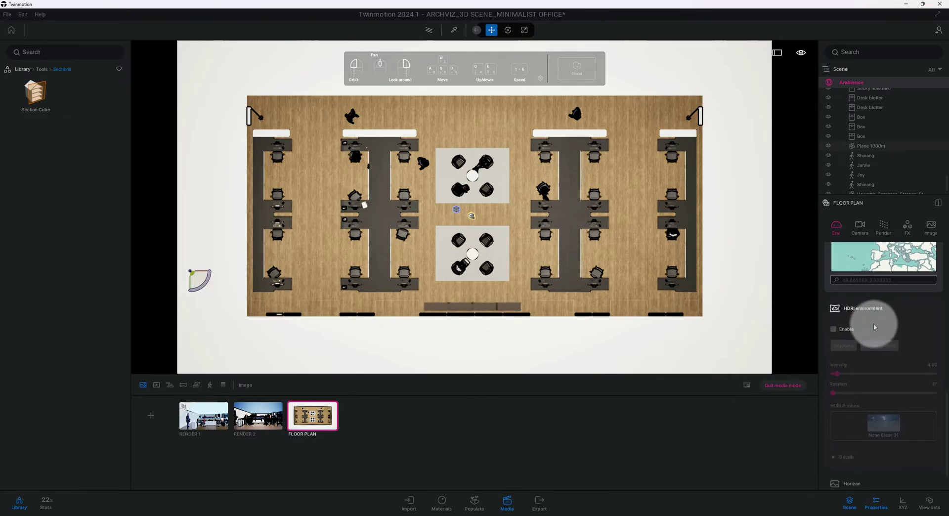
left_click(834, 330)
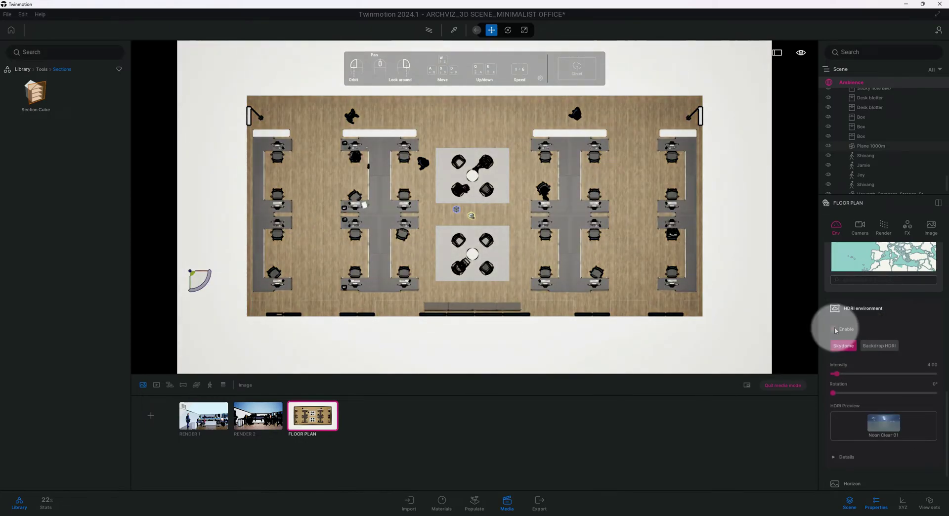
scroll(917, 309, "down", 1)
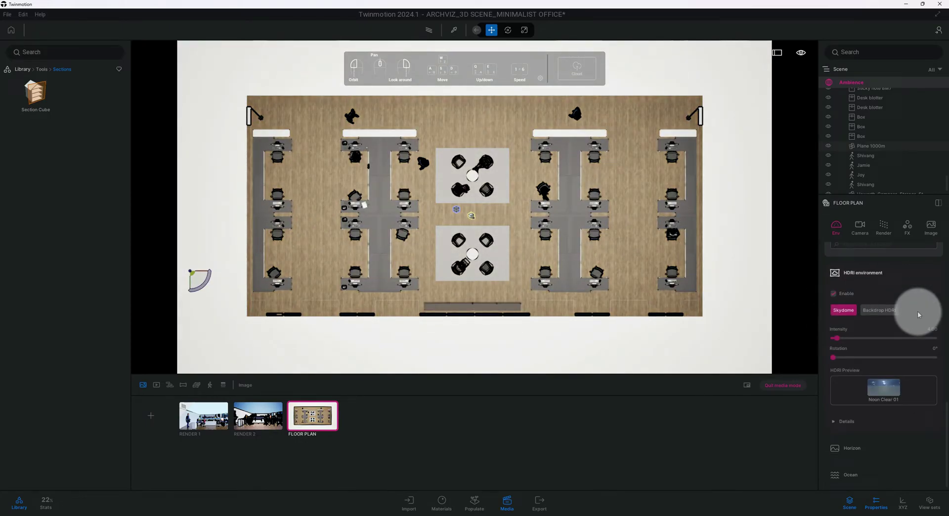
scroll(916, 296, "down", 1)
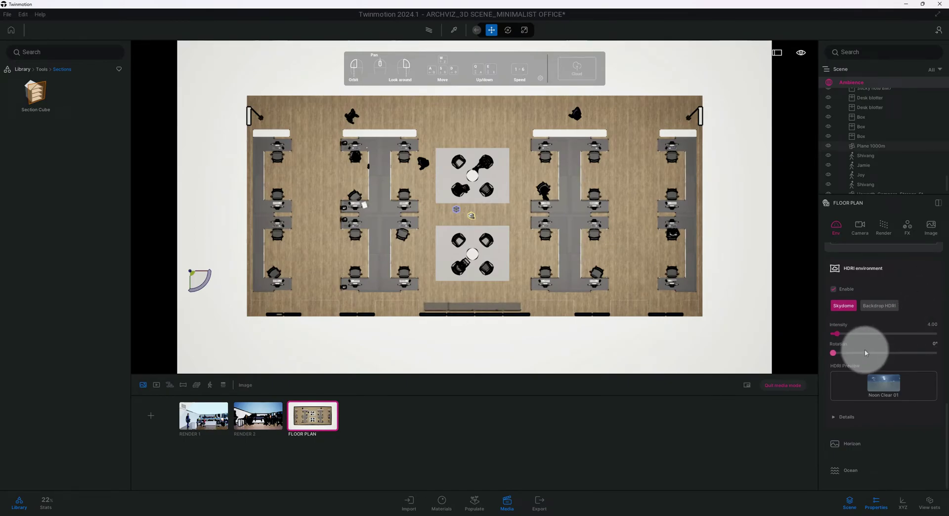
left_click(931, 324)
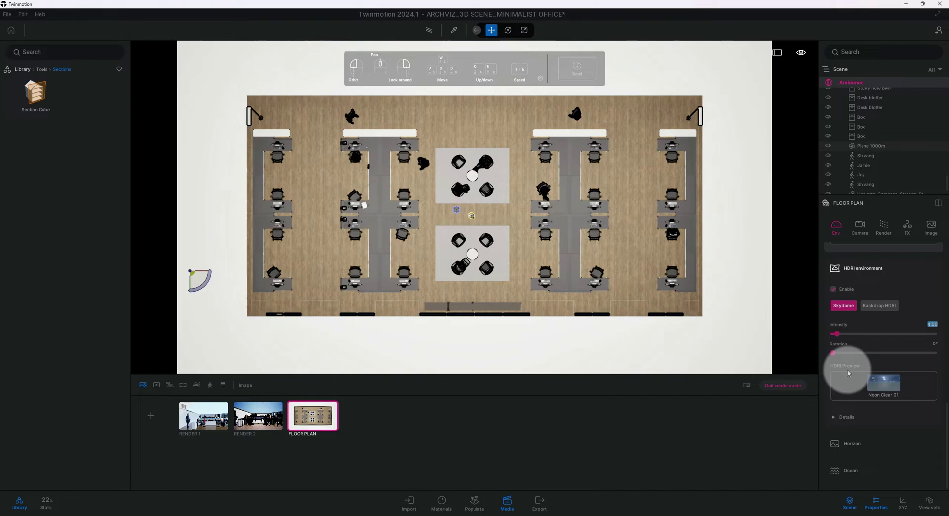
- Replace the Noon Clear 01 sky with the Studio24 HDRI from the Studio collection, then reselect FLOOR PLAN
left_click(884, 378)
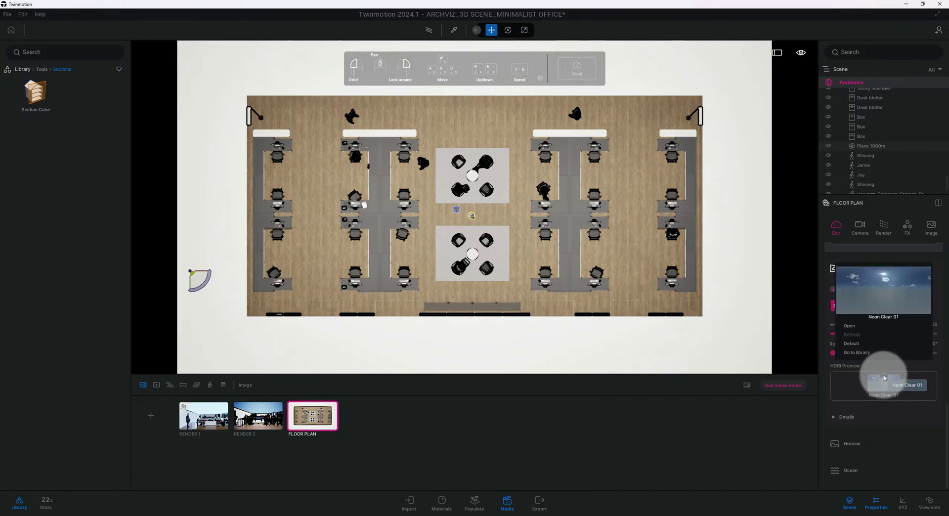
left_click(866, 354)
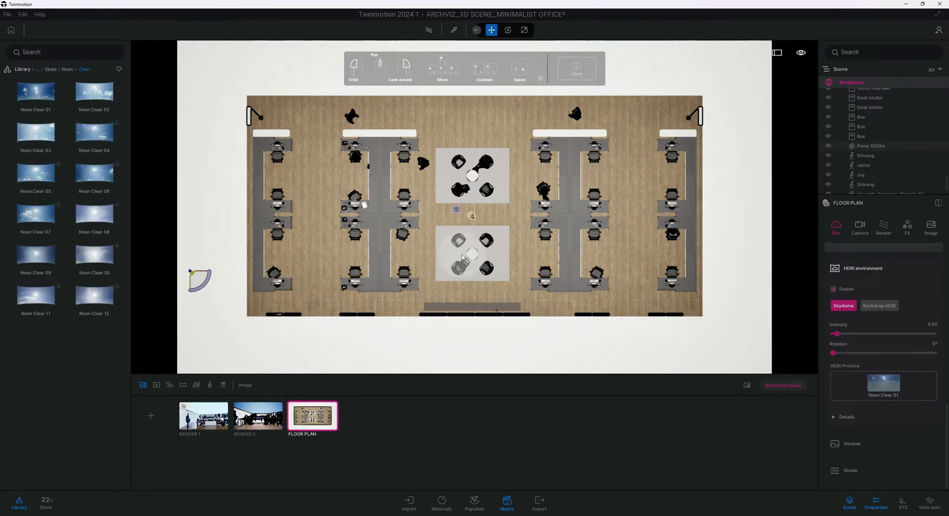
left_click(51, 69)
left_click(56, 69)
left_click(109, 136)
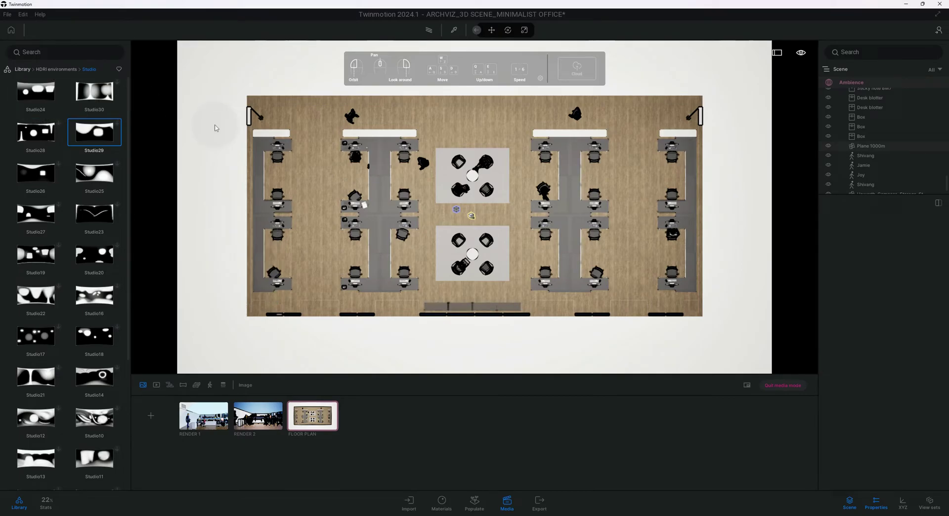
left_click(242, 131)
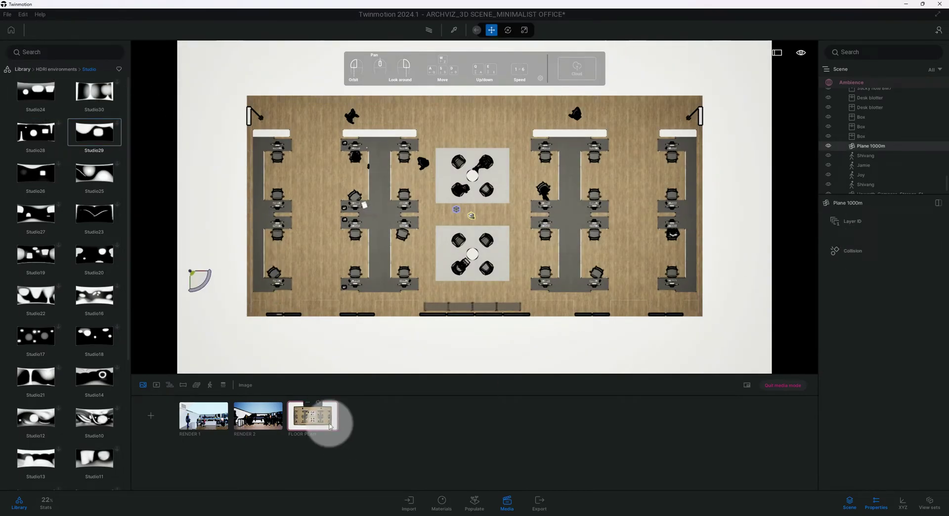
left_click(313, 417)
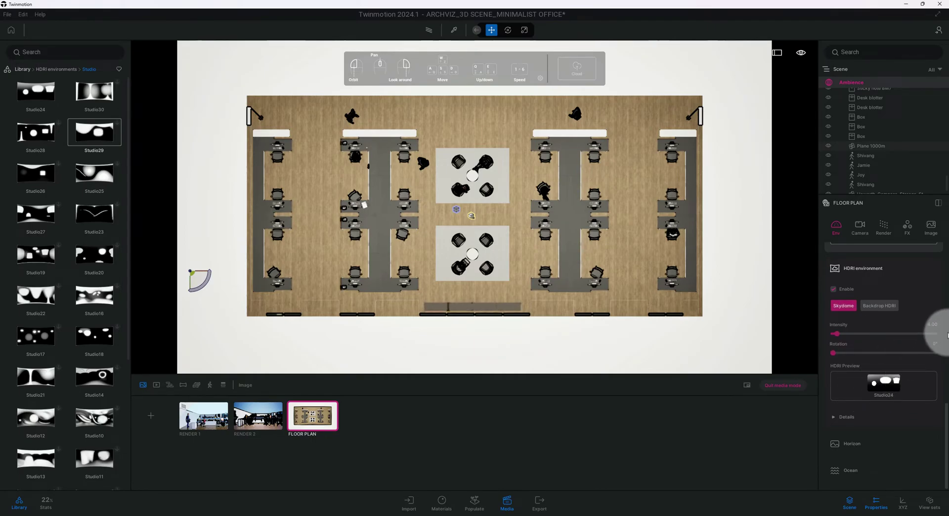
- Set the Studio24 HDRI intensity to 15.00 and its rotation to 90°
left_click(933, 326)
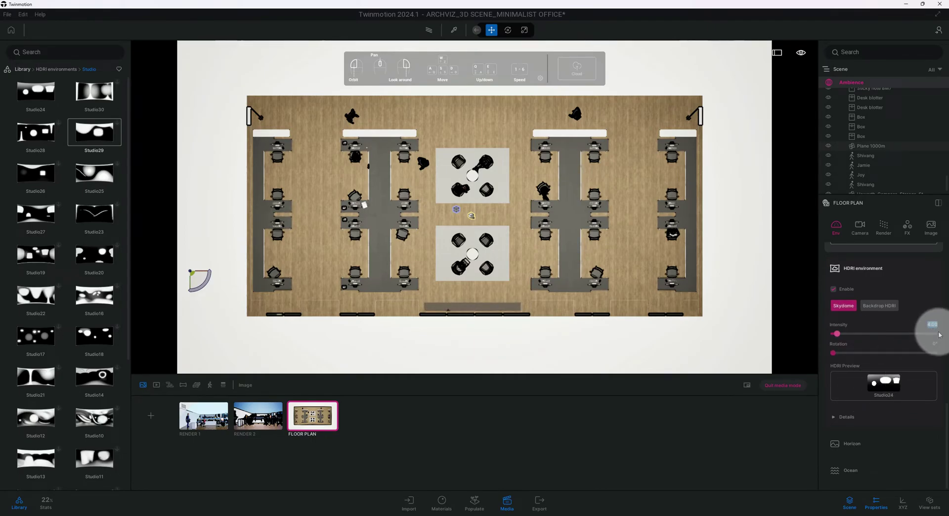
type("15")
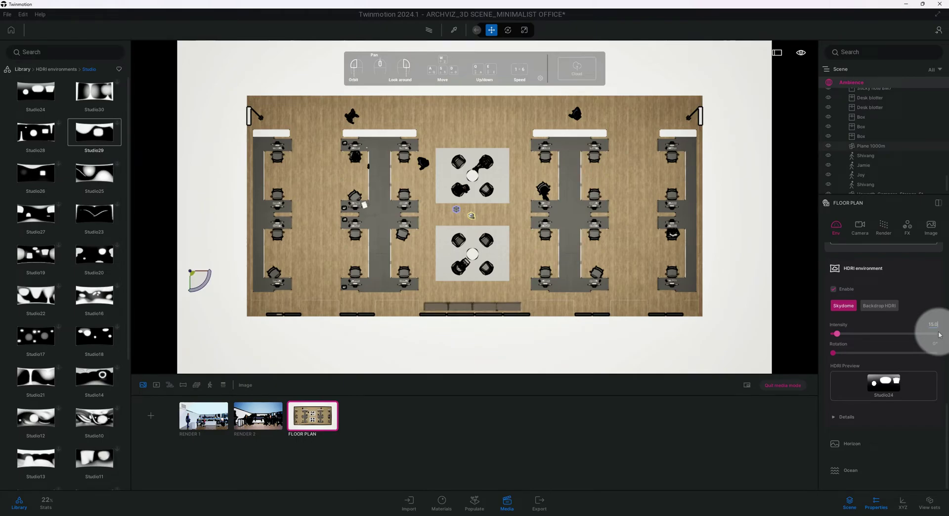
key("Return")
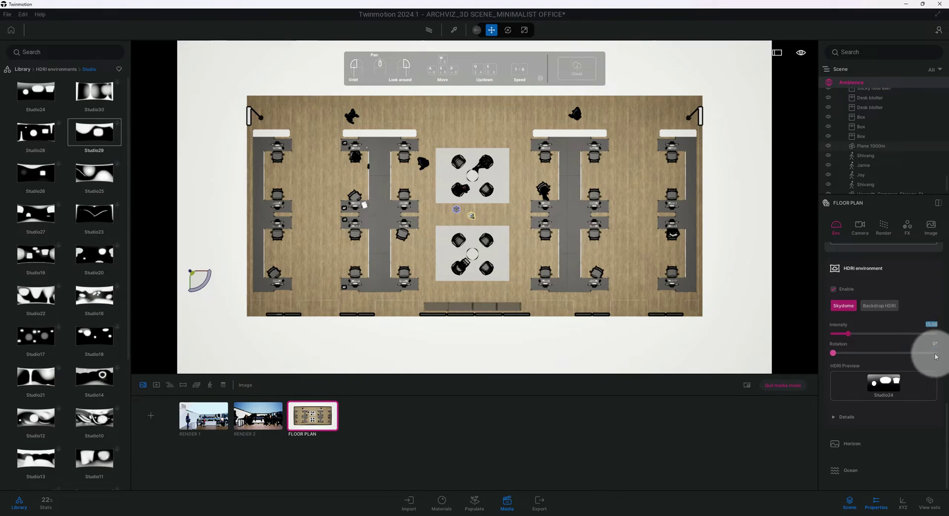
left_click(935, 344)
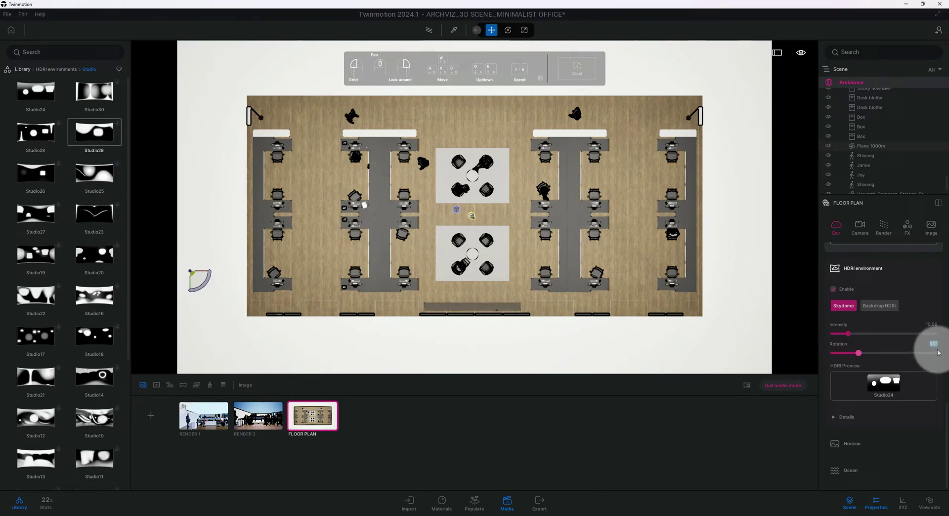
left_click(892, 408)
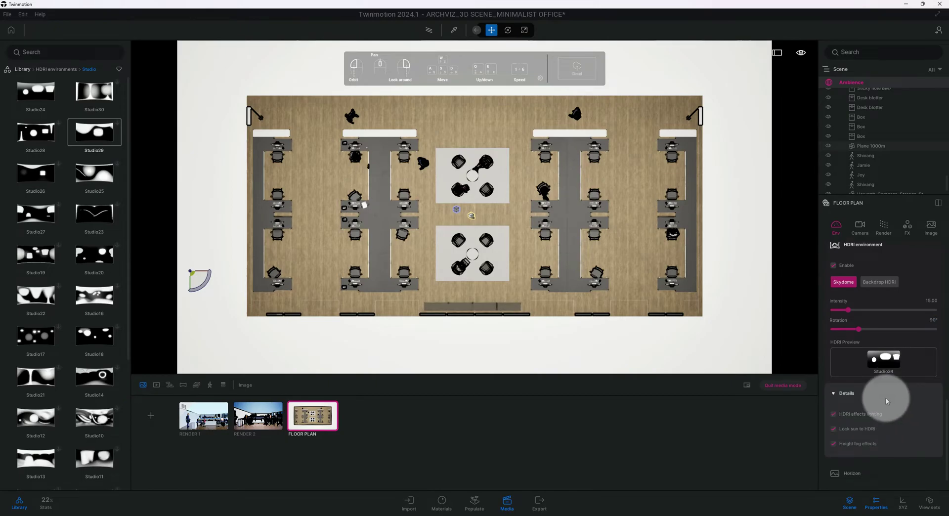
left_click(842, 395)
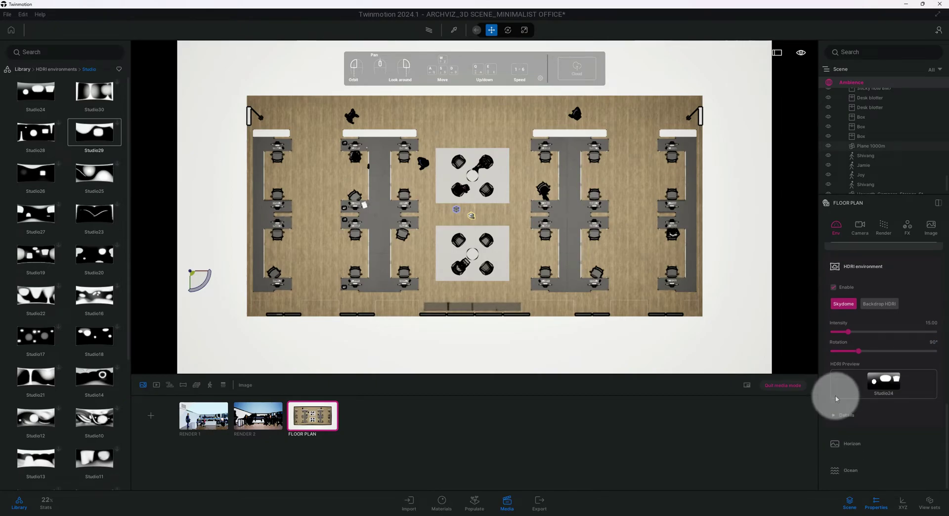
- Show FLOOR PLAN's camera settings, with exposure at 1.00 and white balance
scroll(884, 445, "up", 5)
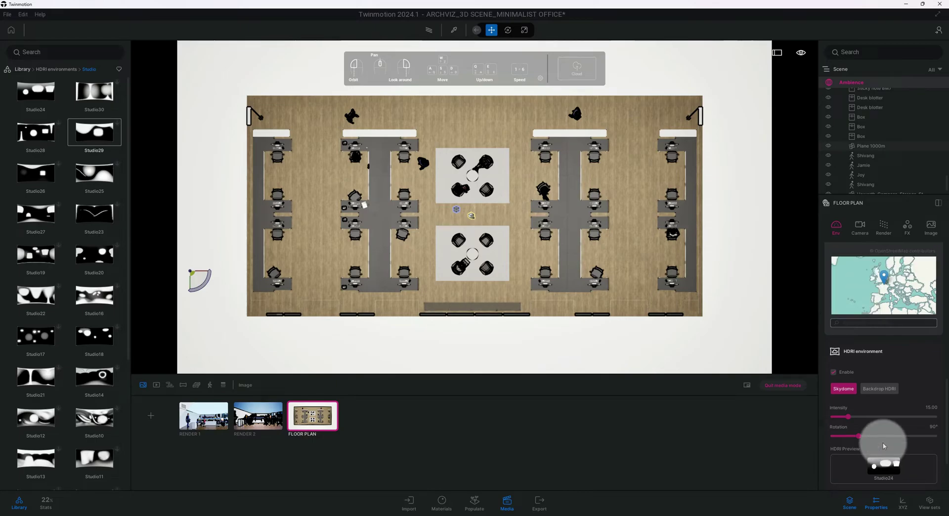
scroll(903, 436, "up", 3)
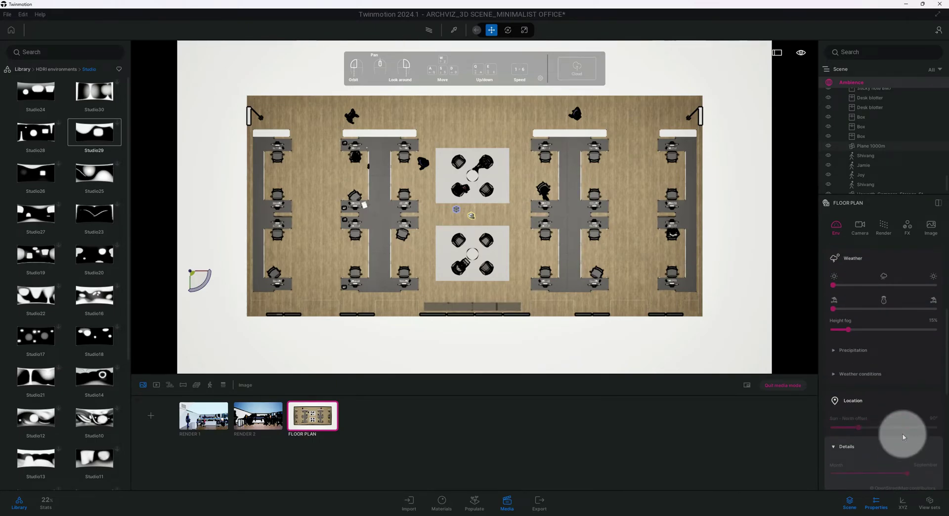
scroll(901, 428, "up", 1)
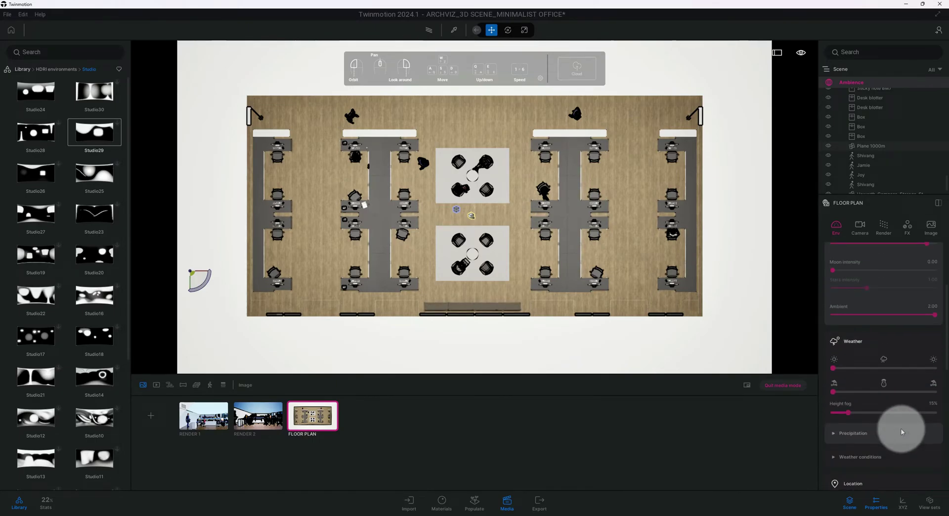
scroll(901, 428, "up", 3)
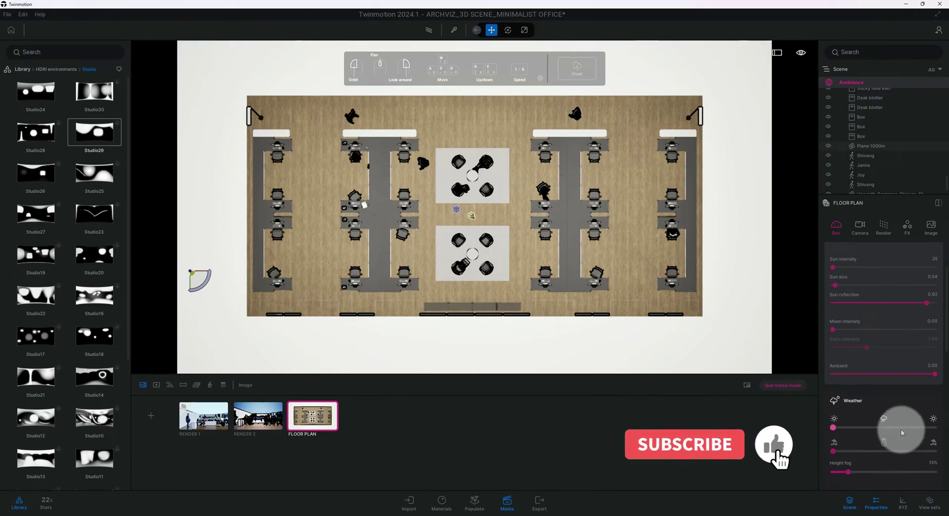
left_click(860, 228)
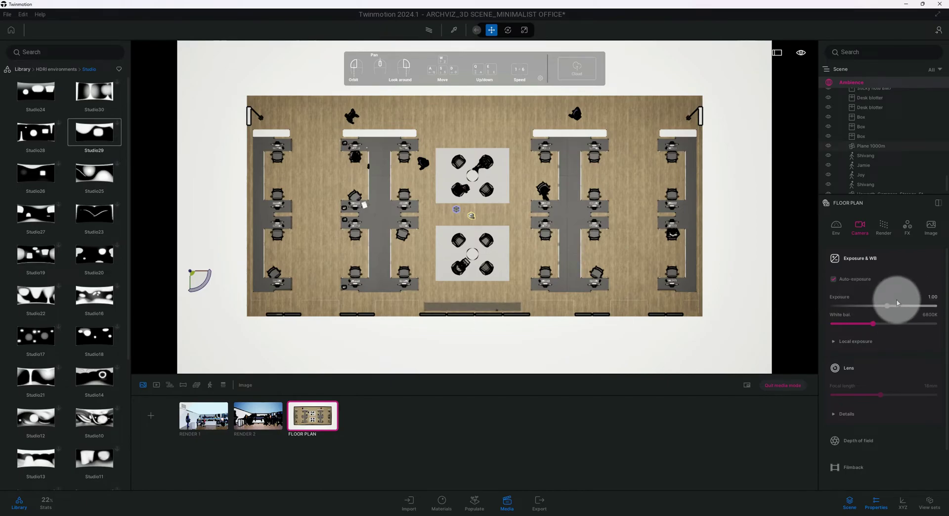
- Enter 1.25 for the FLOOR PLAN camera's exposure and 5400K for its white balance
left_click(933, 297)
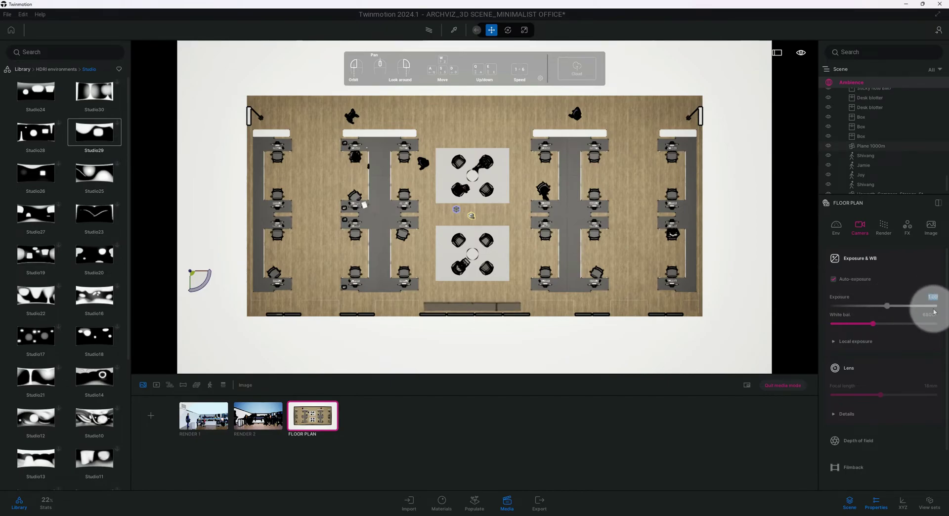
type("1.25")
key("Return")
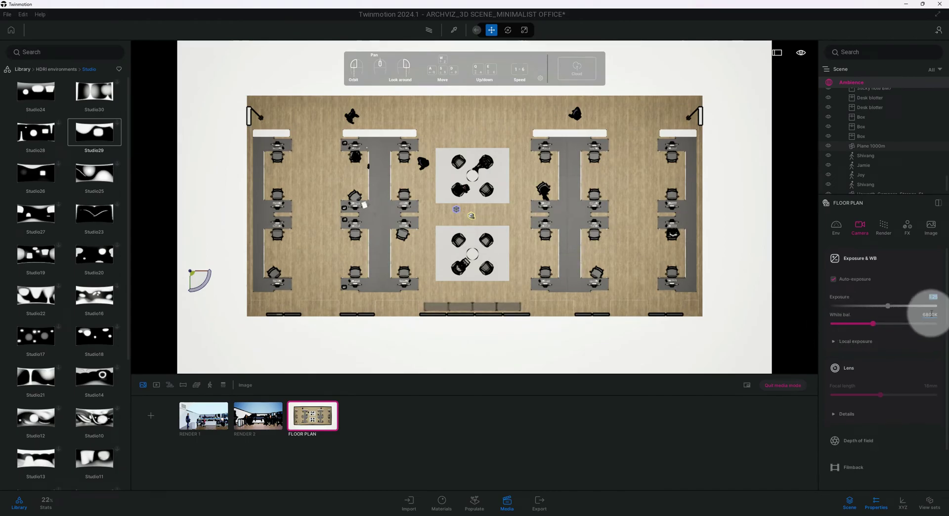
left_click(927, 324)
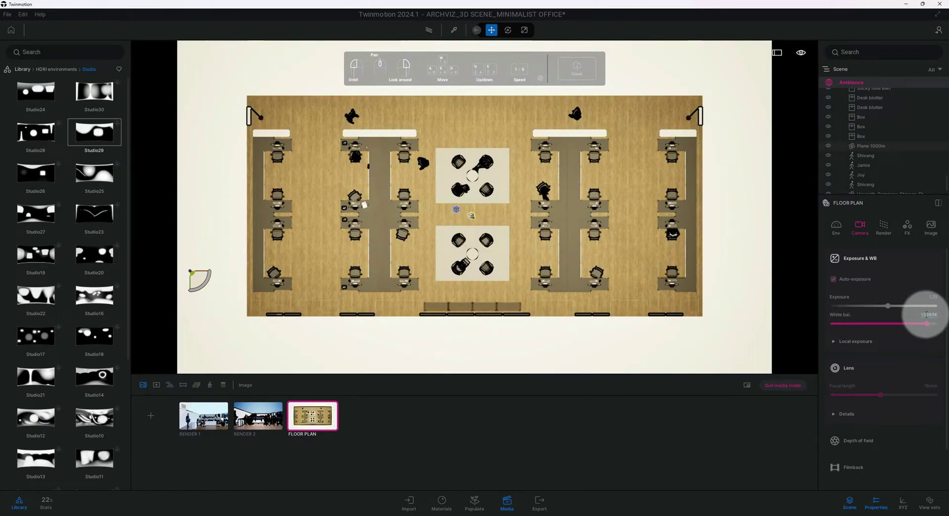
type("5400K")
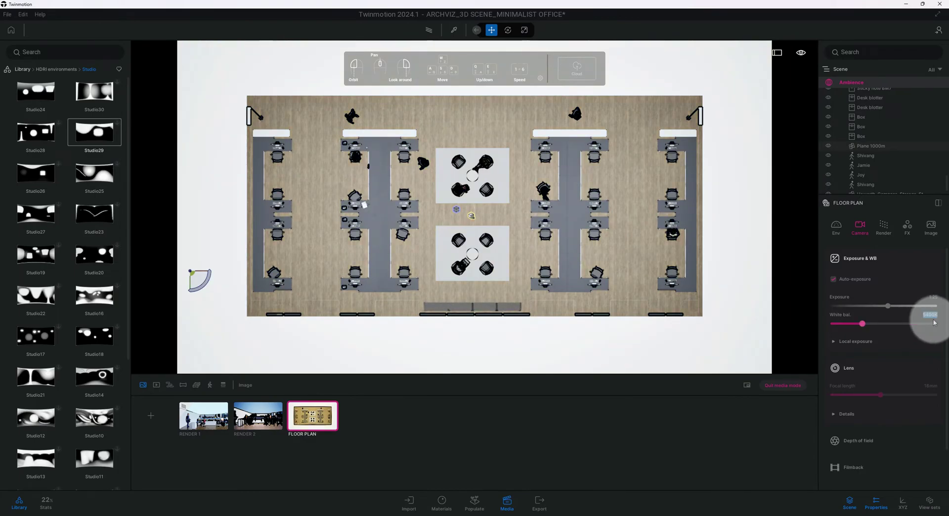
key("Return")
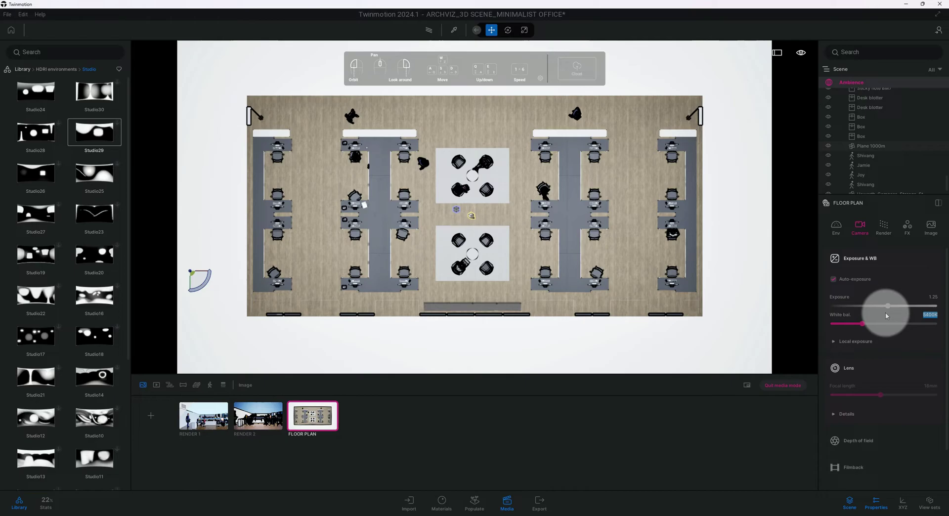
left_click(876, 340)
left_click(876, 340)
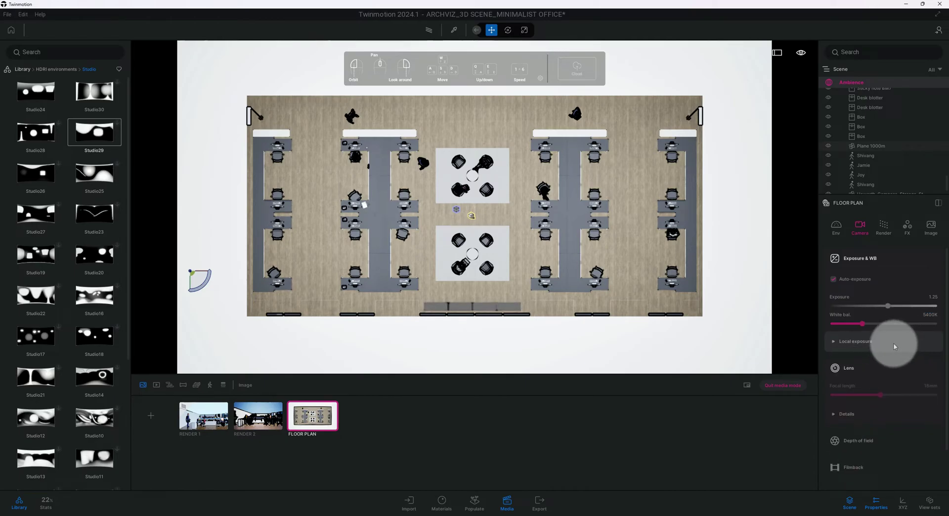
- Under Local exposure, set Highlight reduction to 1.00 and drag Shadow boost to 1.00
left_click(878, 342)
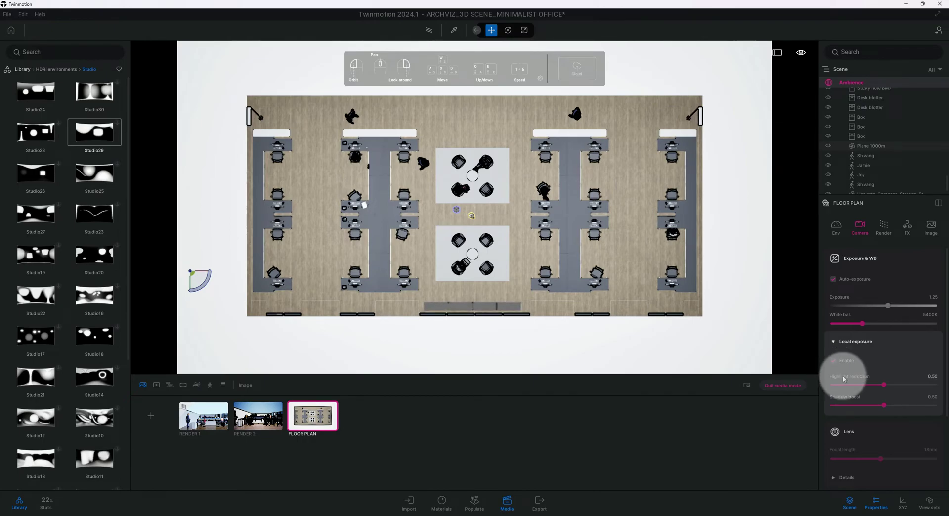
left_click(932, 376)
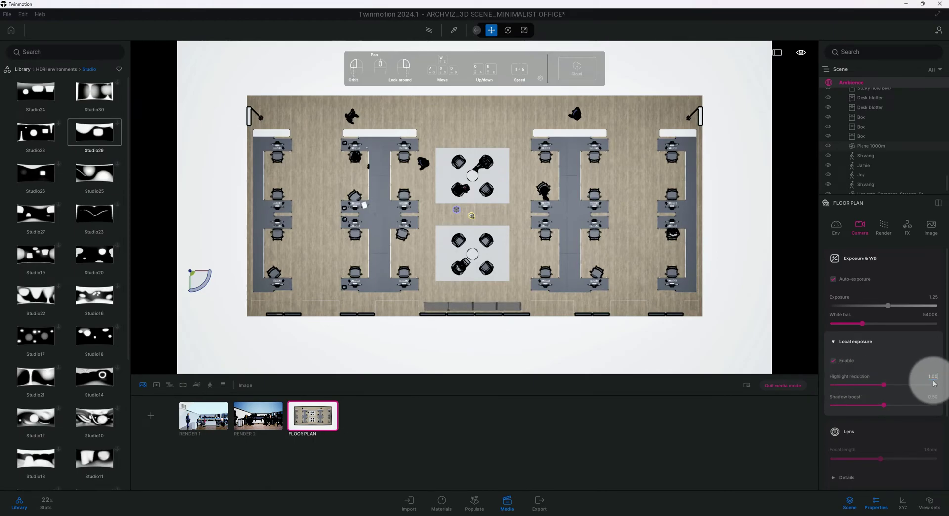
key("Return")
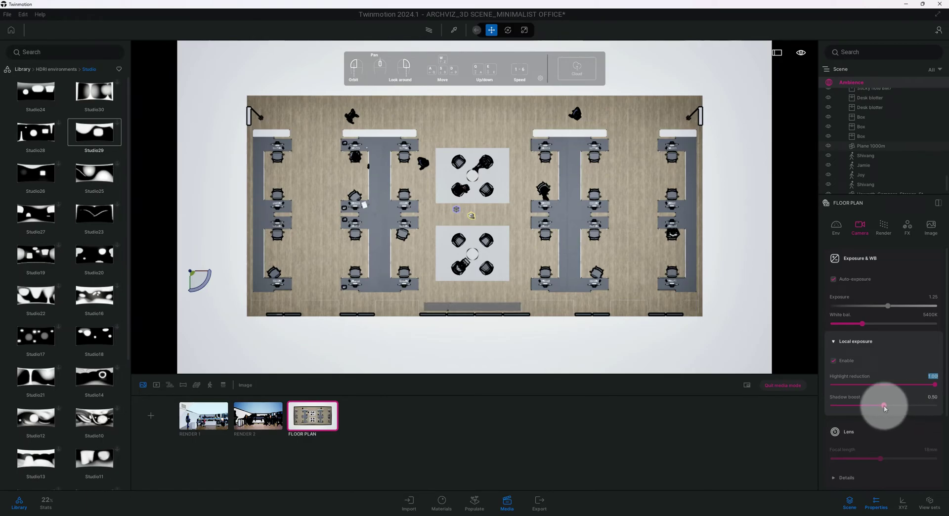
left_click_drag(885, 406, 935, 403)
scroll(930, 396, "down", 3)
- In camera Details, set vignetting to 65%, sharpness to 25% and chromatic aberration to 1%
left_click(847, 363)
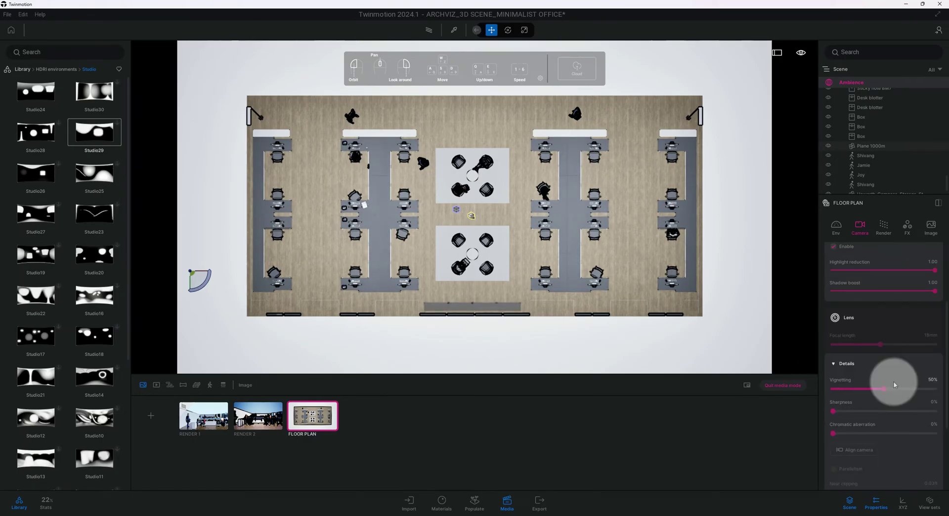
left_click(931, 382)
type("65")
key("Return")
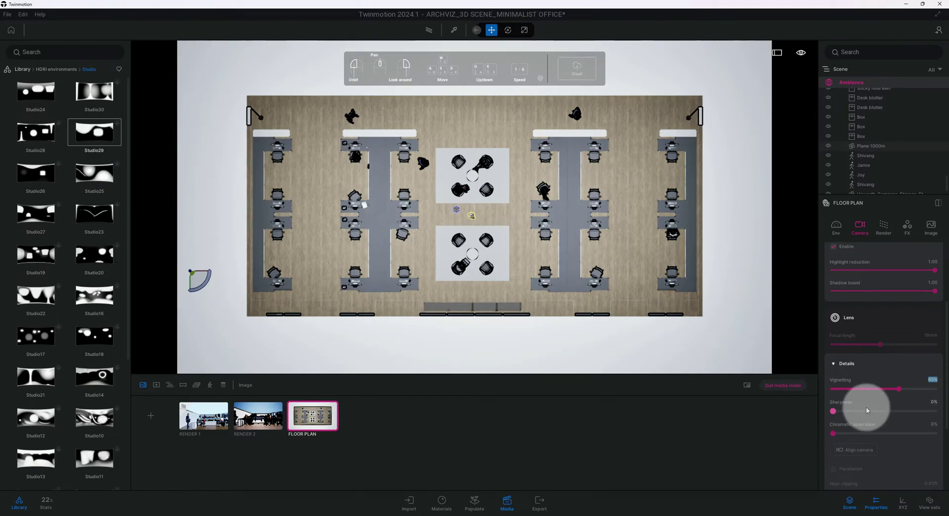
left_click(933, 403)
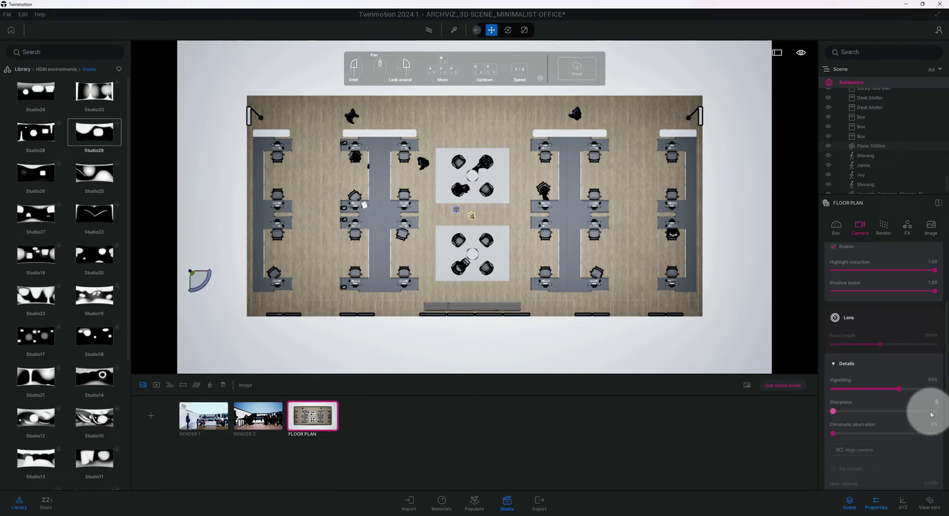
type("25")
key("Return")
scroll(883, 430, "down", 2)
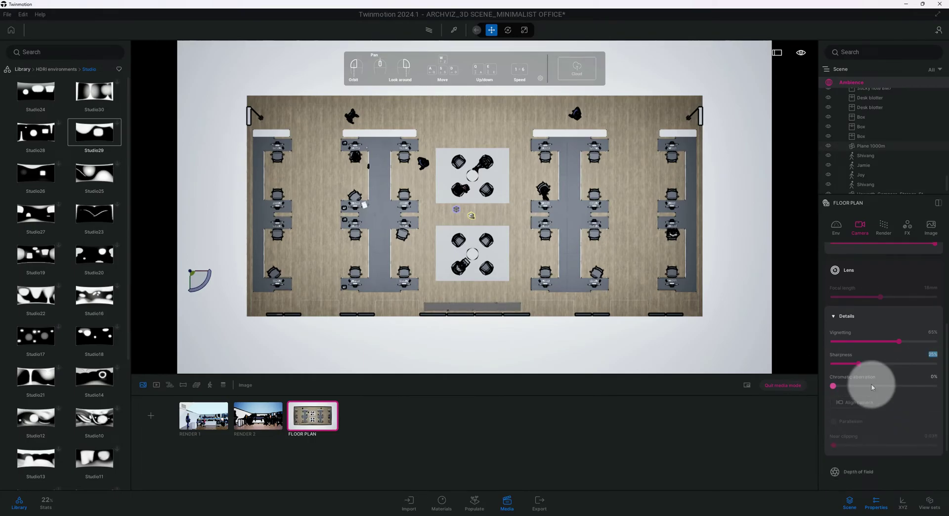
left_click(933, 380)
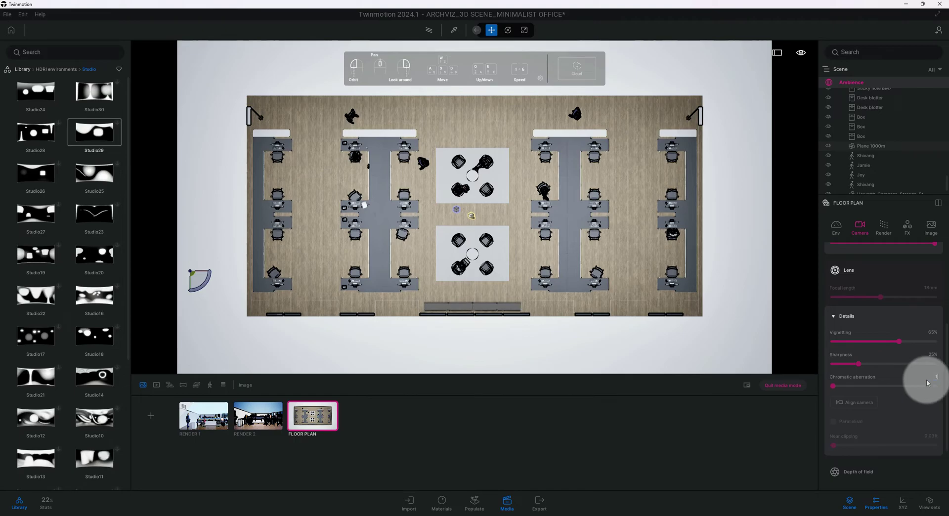
- Look over the Depth of field and Filmback settings without changing them
scroll(860, 383, "down", 1)
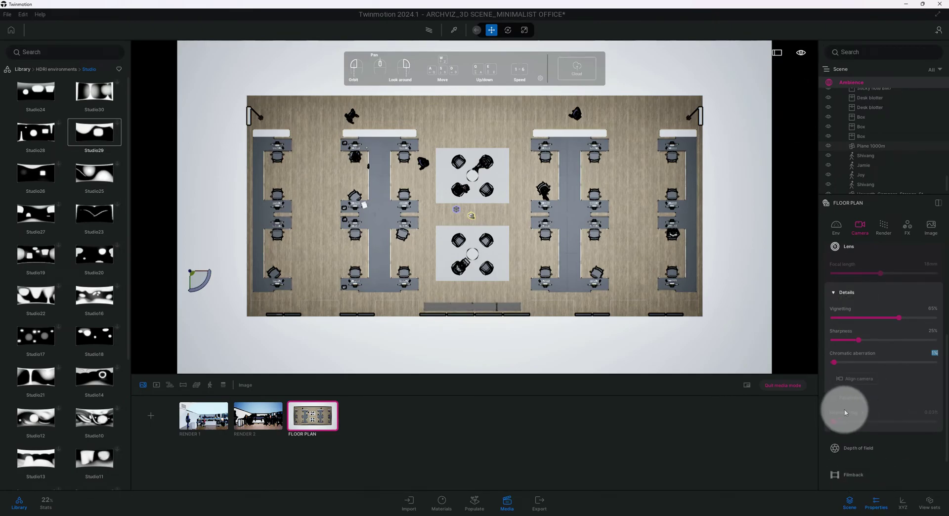
scroll(882, 408, "down", 3)
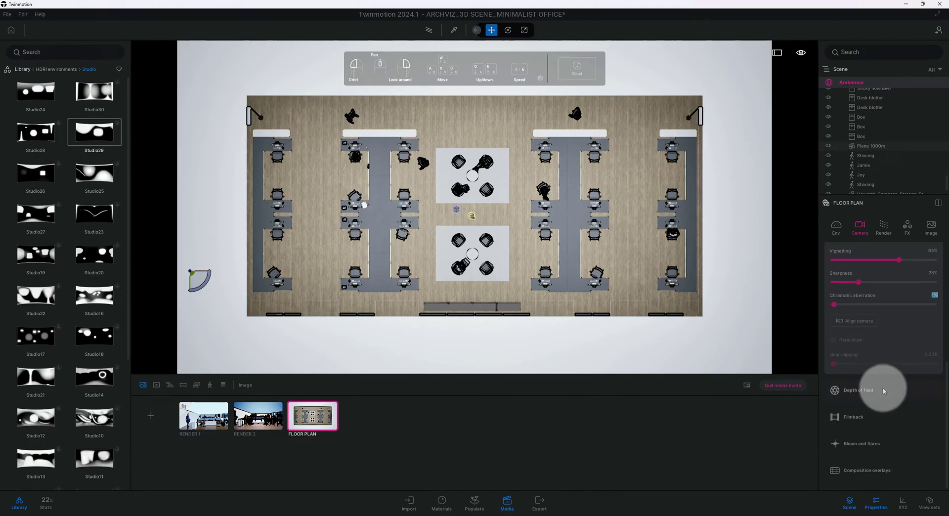
left_click(876, 390)
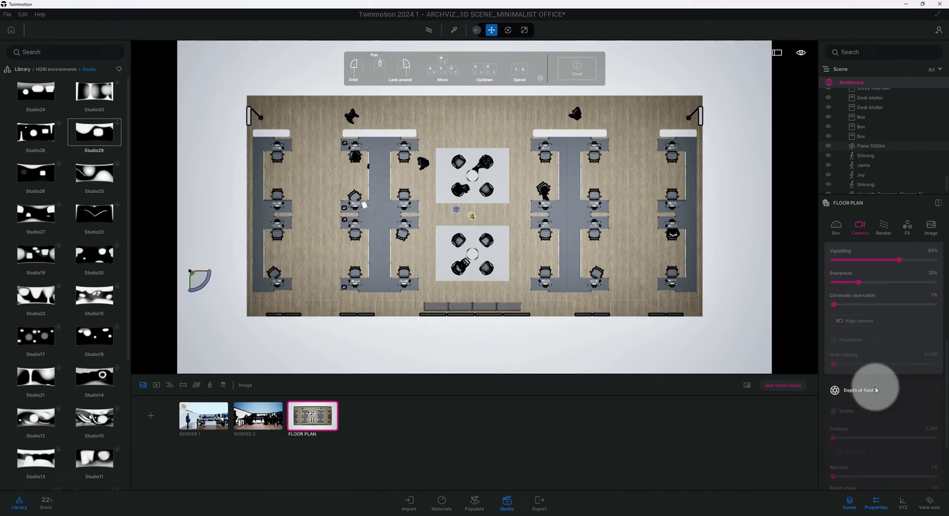
left_click(876, 390)
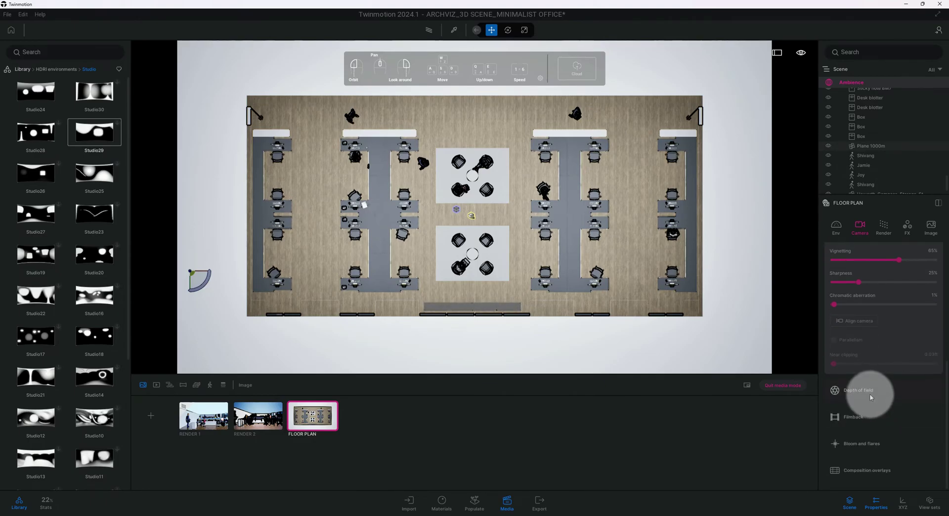
left_click(871, 394)
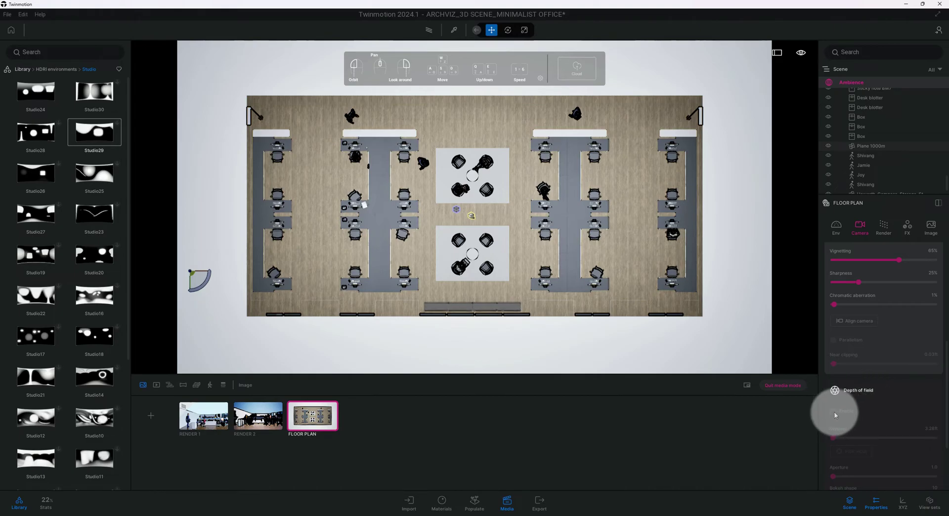
left_click(872, 391)
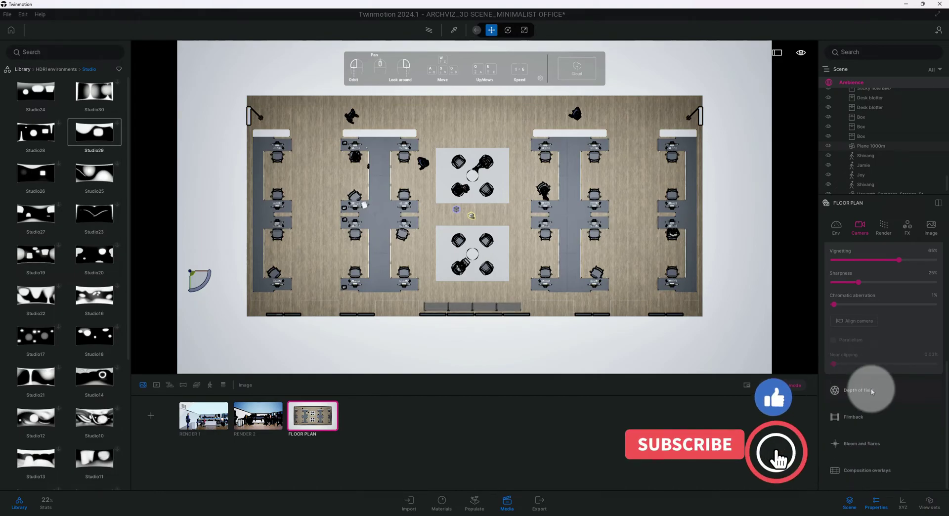
left_click(873, 419)
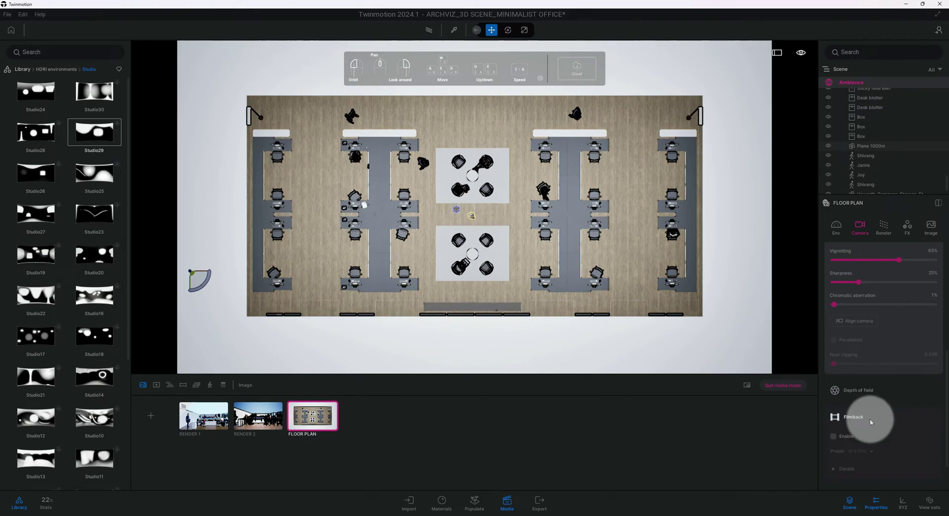
left_click(871, 418)
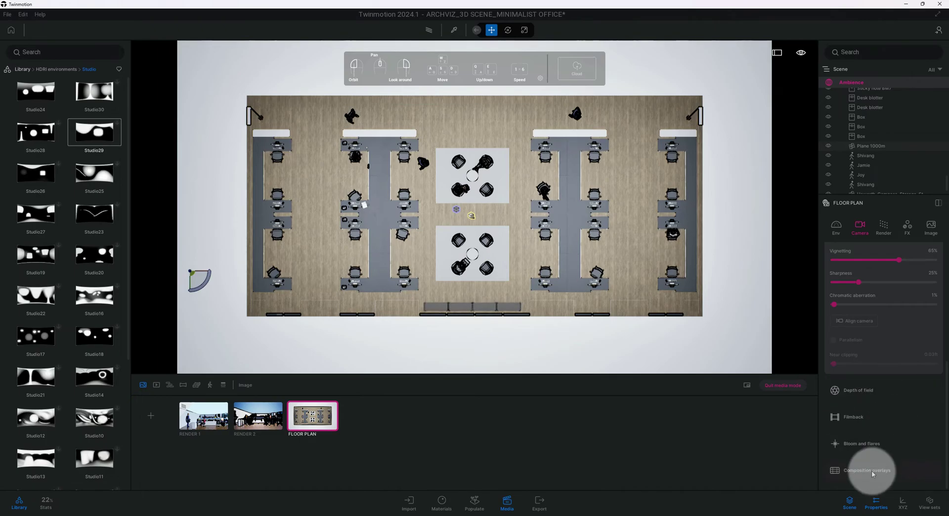
- Turn on the Grid composition overlay, giving a 3-column, 3-row guide over FLOOR PLAN
left_click(871, 470)
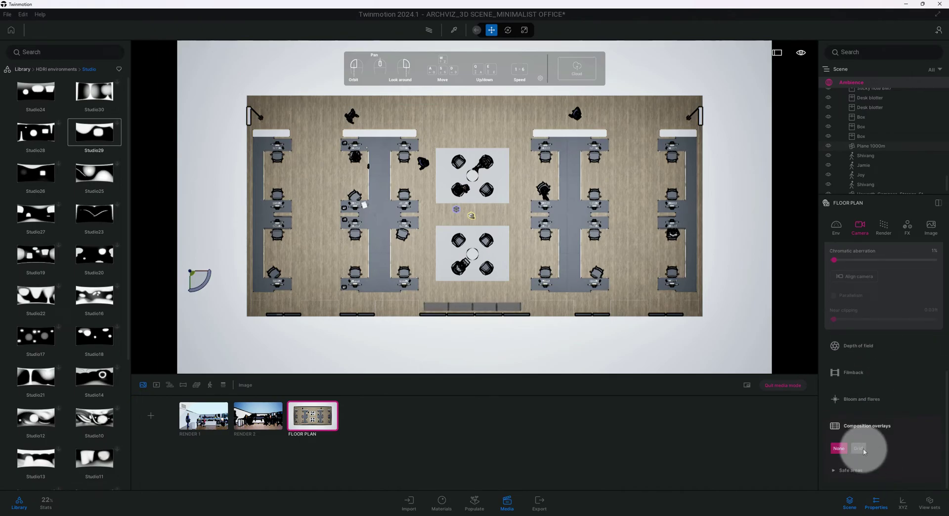
left_click(861, 450)
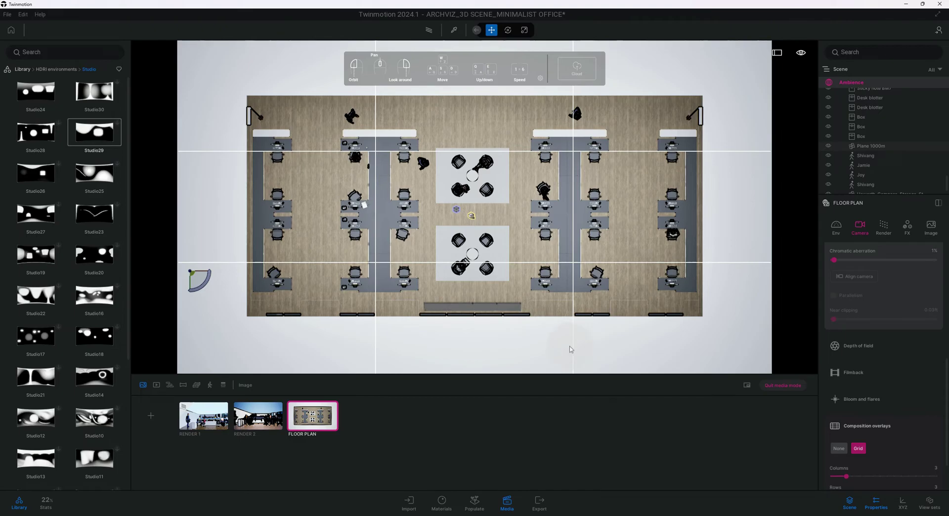
scroll(903, 417, "down", 2)
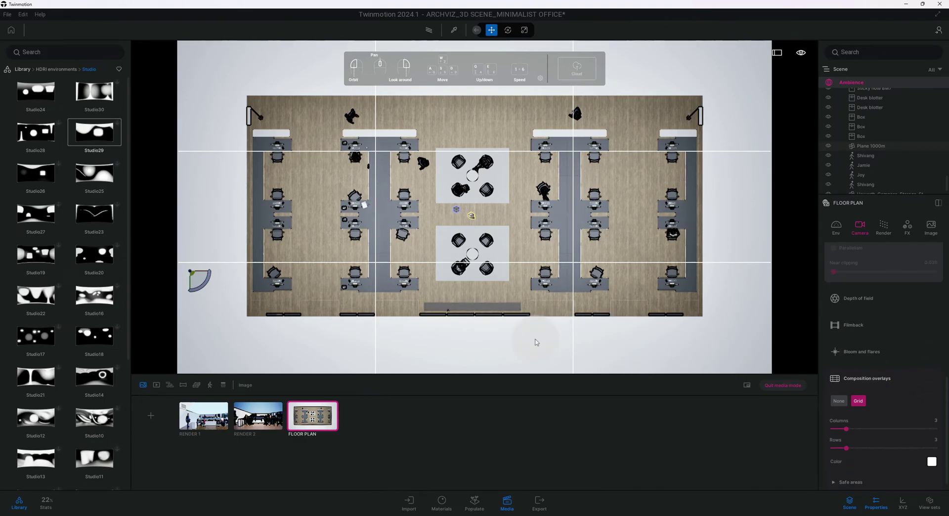
scroll(913, 424, "down", 1)
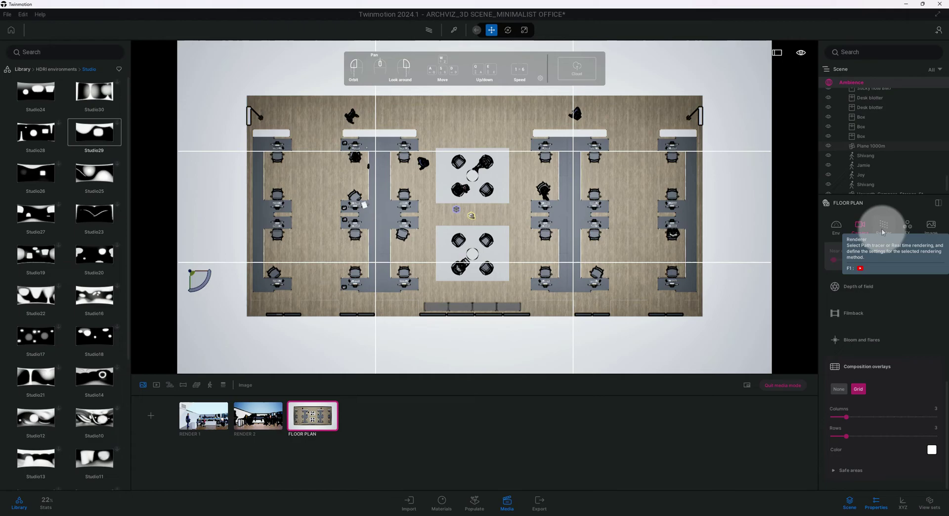
- In FX color grading, set contrast to 65% and begin editing the saturation value
left_click(909, 227)
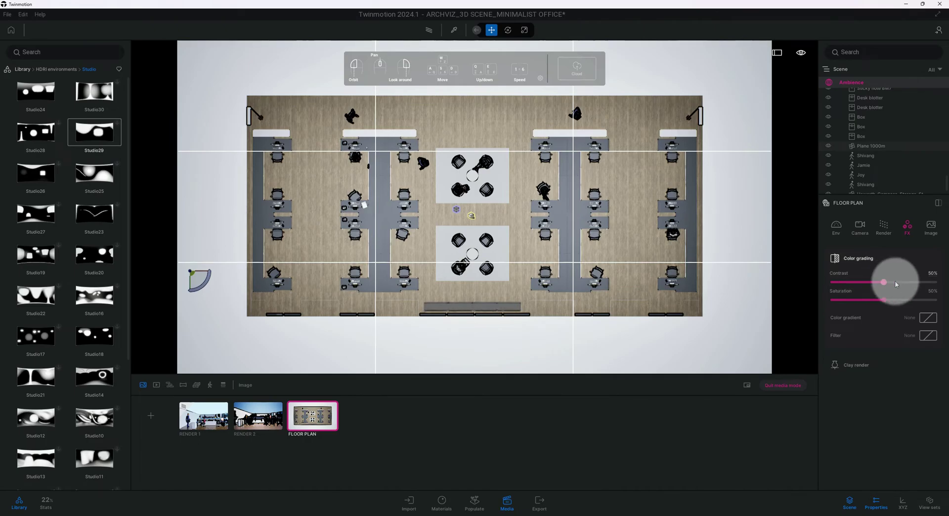
left_click(930, 273)
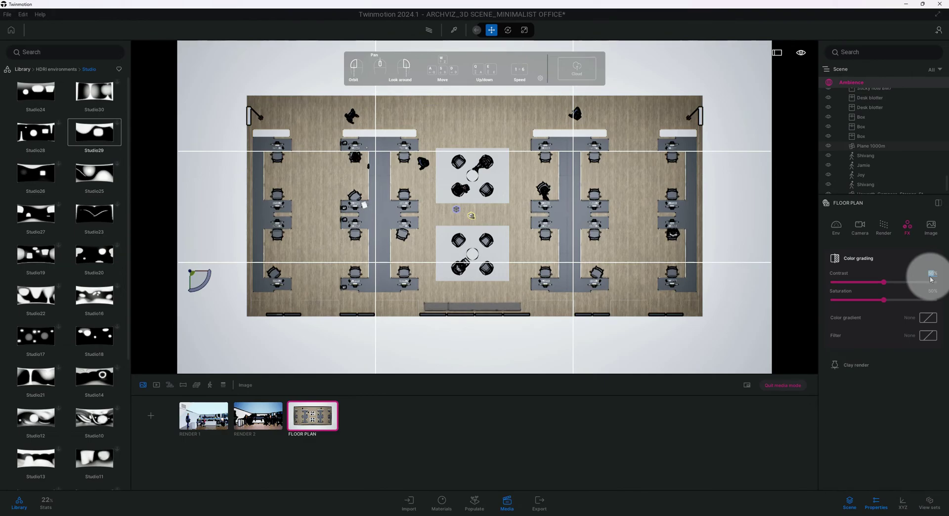
type("65")
key("Return")
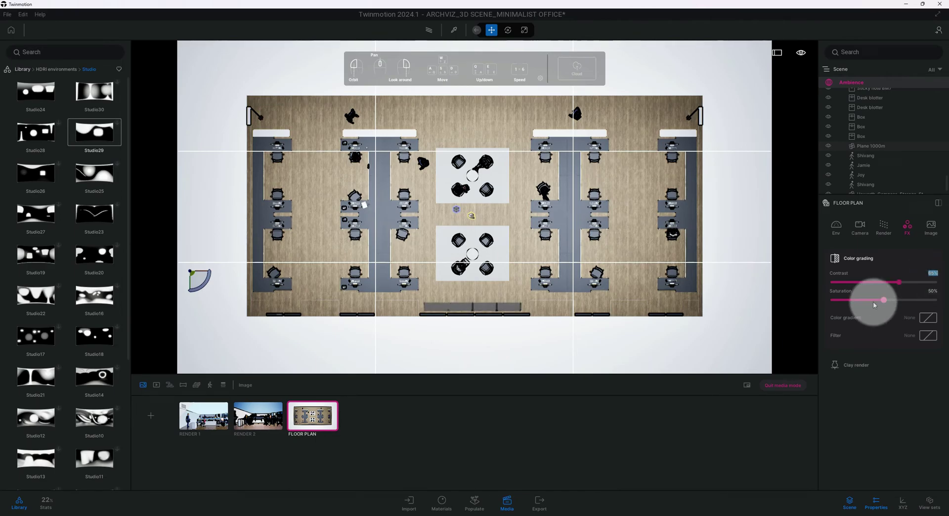
left_click(932, 291)
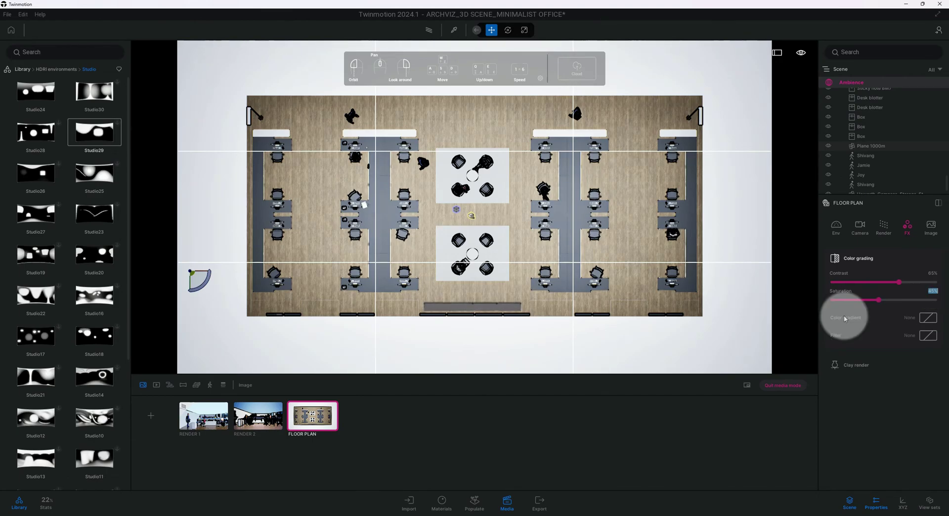
- Apply the Fuji preset as the color gradient
left_click(927, 319)
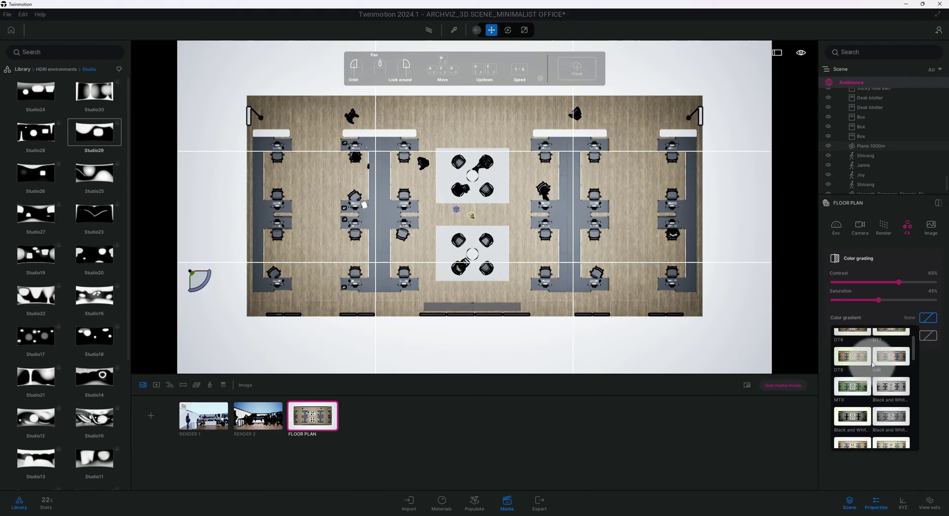
scroll(873, 365, "down", 1)
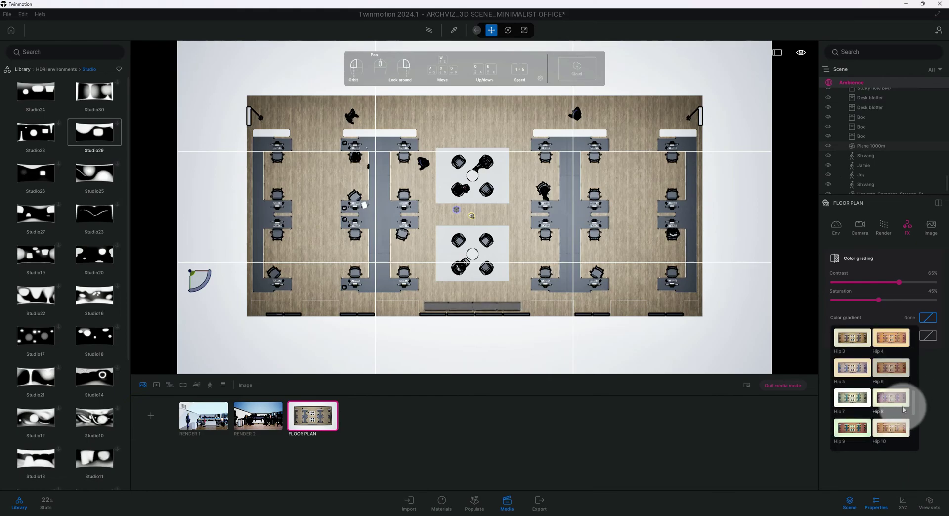
scroll(903, 410, "down", 1)
scroll(903, 410, "down", 1)
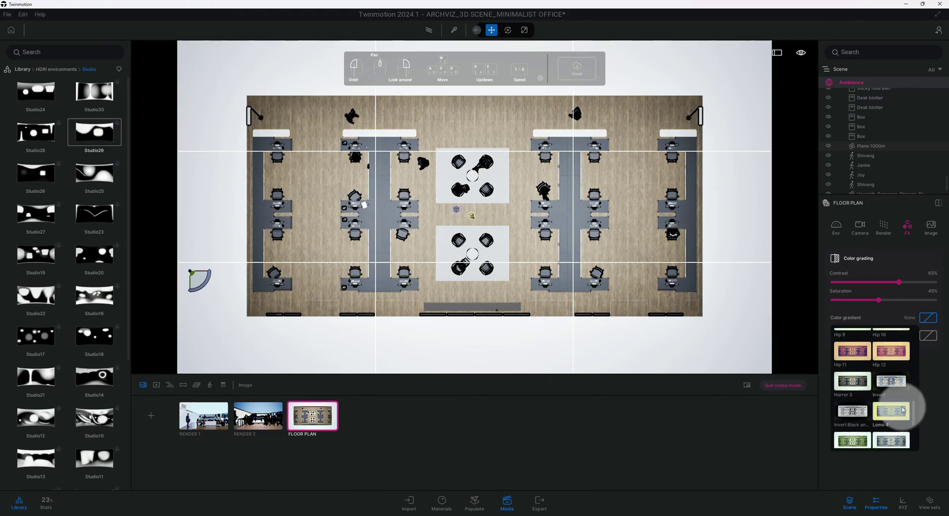
scroll(903, 410, "down", 1)
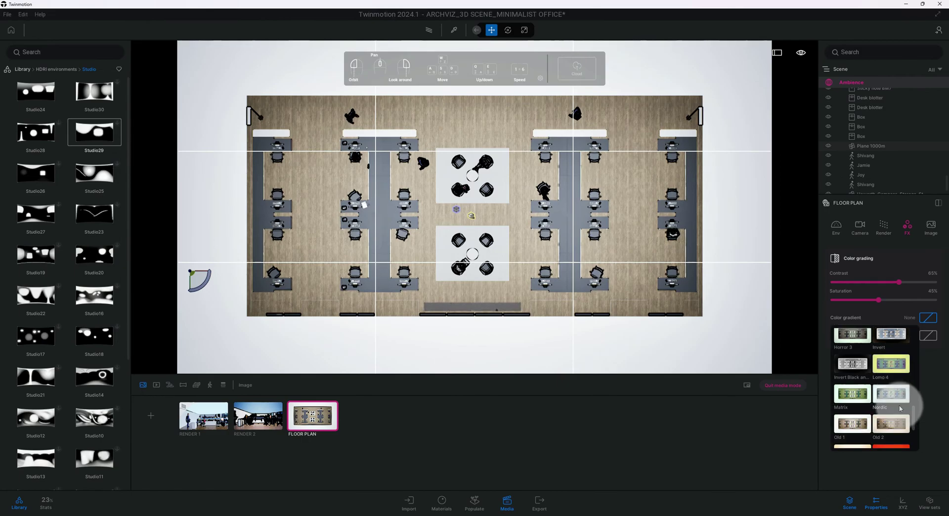
scroll(900, 408, "down", 3)
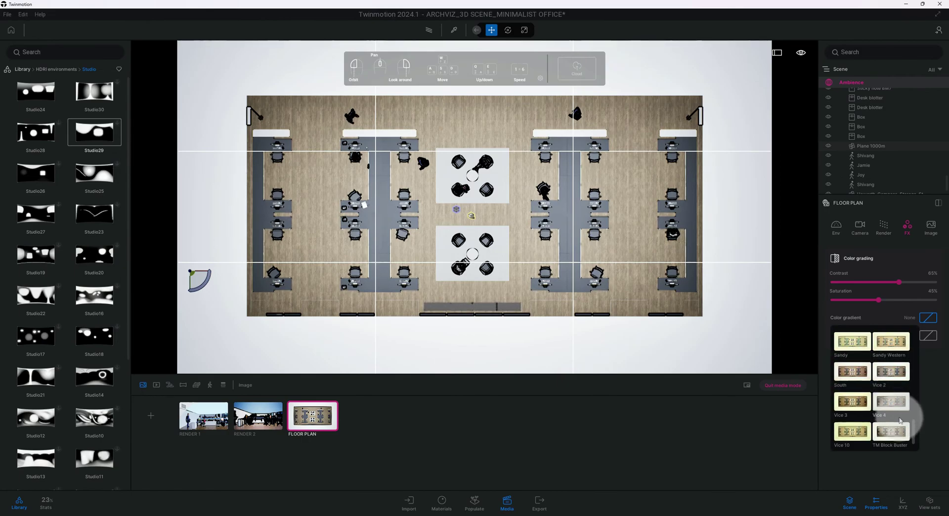
scroll(900, 421, "down", 1)
left_click_drag(915, 436, 915, 391)
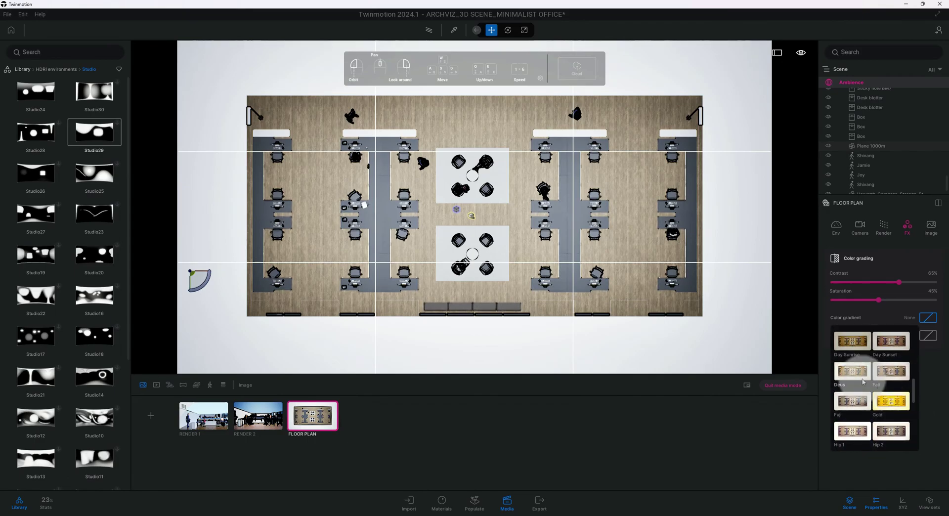
left_click(856, 404)
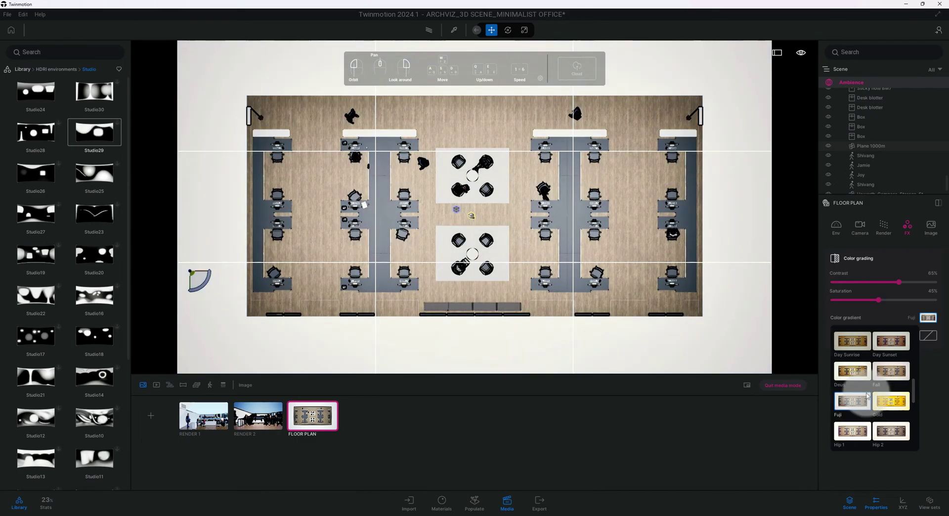
- Apply the Line Light filter from the filter presets
left_click(929, 337)
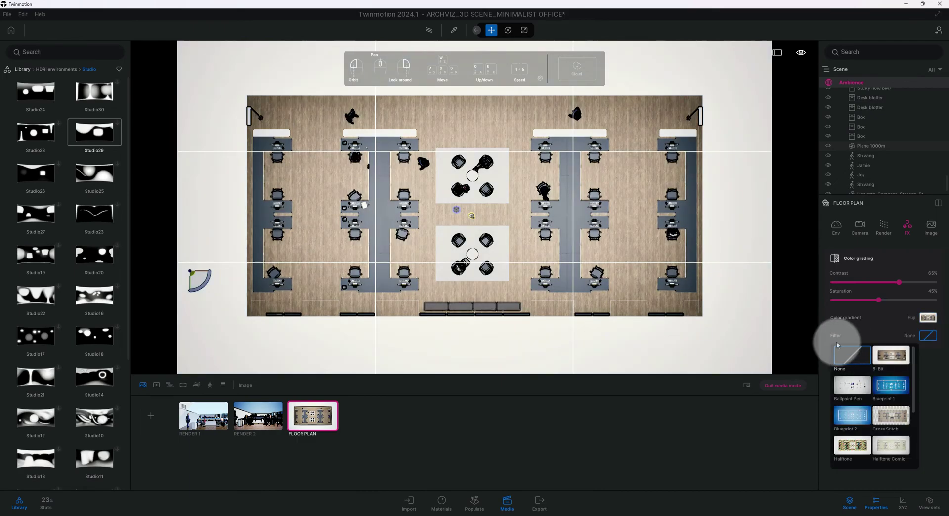
scroll(897, 377, "down", 1)
scroll(897, 376, "down", 5)
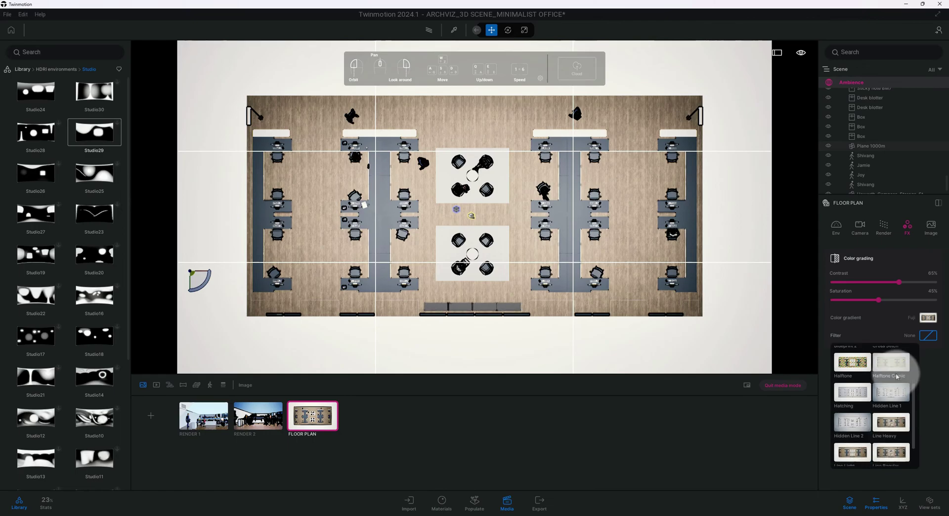
left_click(850, 421)
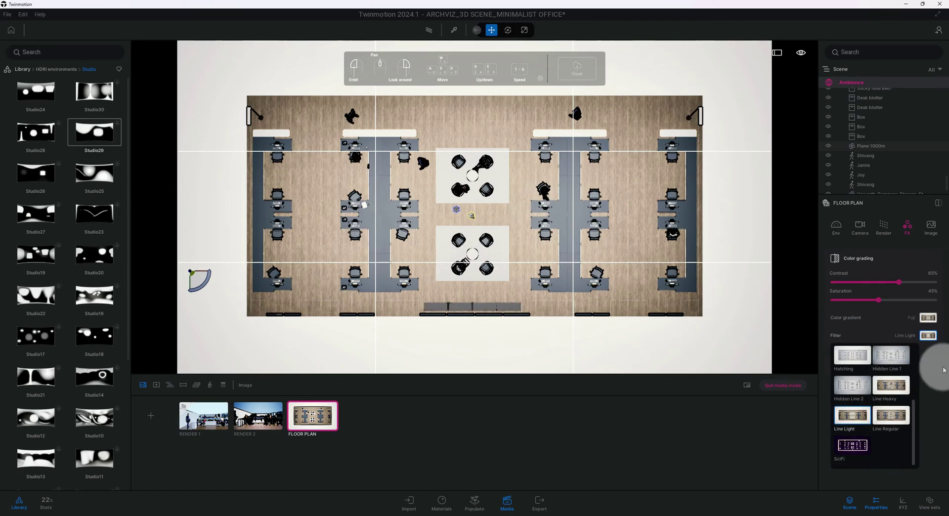
left_click(943, 369)
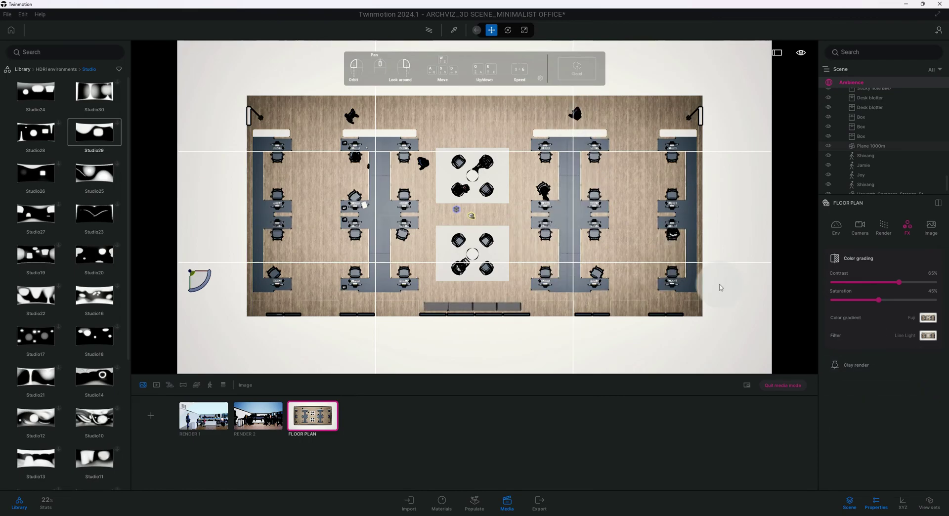
- Change the image output size from Full HD 1920 × 1080 to UHD 3840 × 2160
left_click(930, 228)
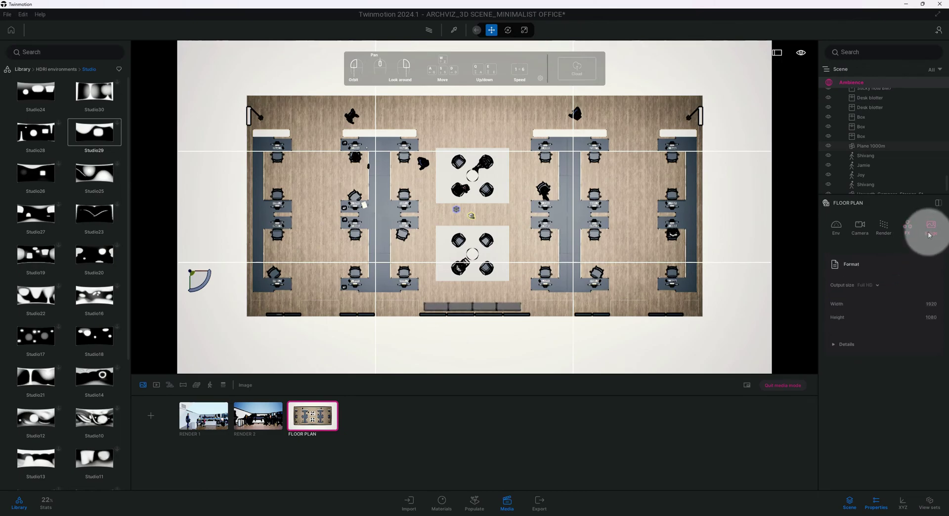
left_click(875, 286)
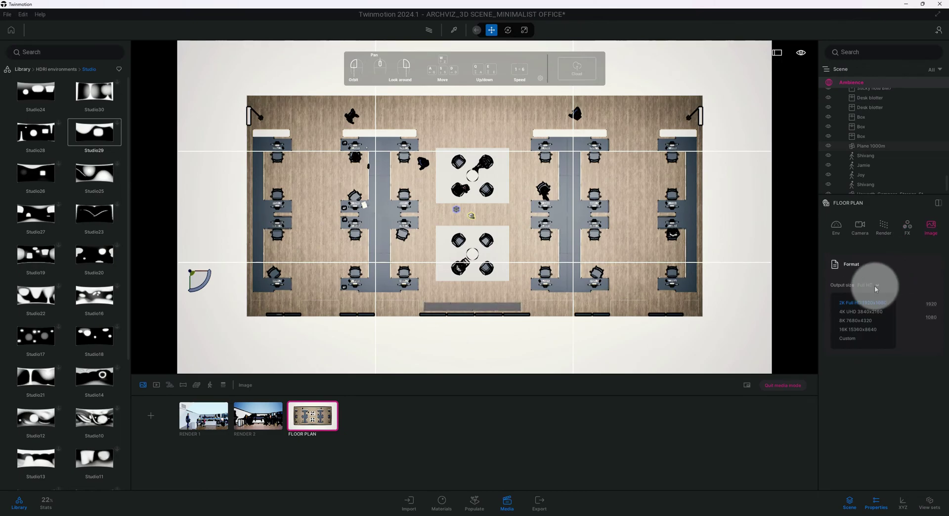
left_click(863, 313)
left_click(863, 343)
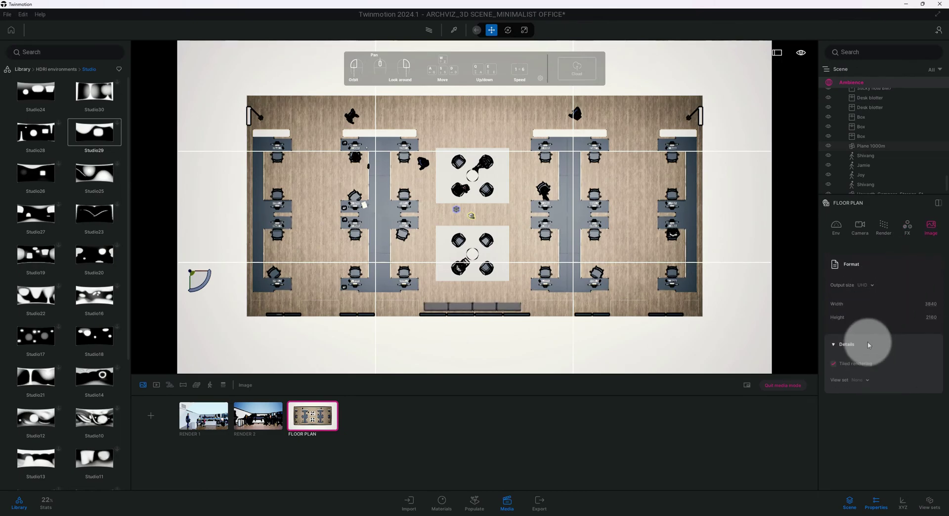
left_click(836, 345)
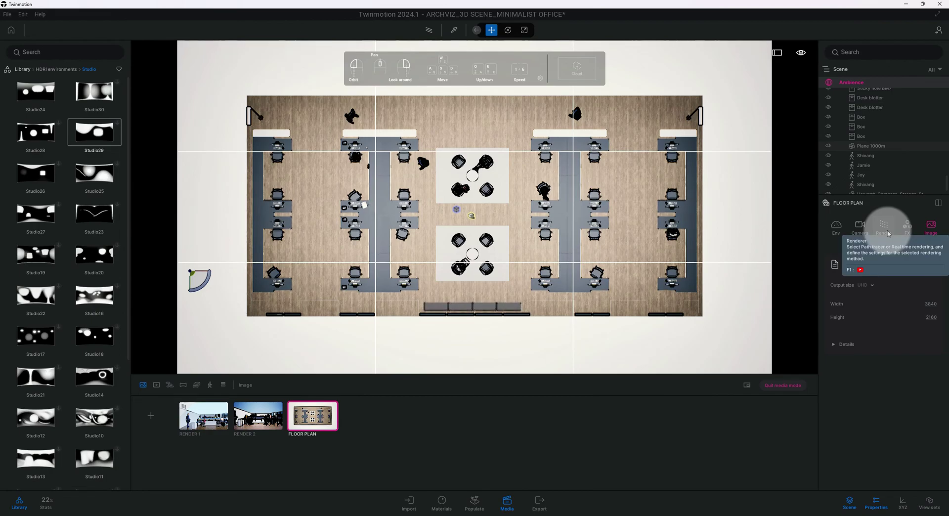
- Switch the renderer to Path tracer with 2040 samples per pixel and 35 max bounces
left_click(885, 228)
left_click(885, 261)
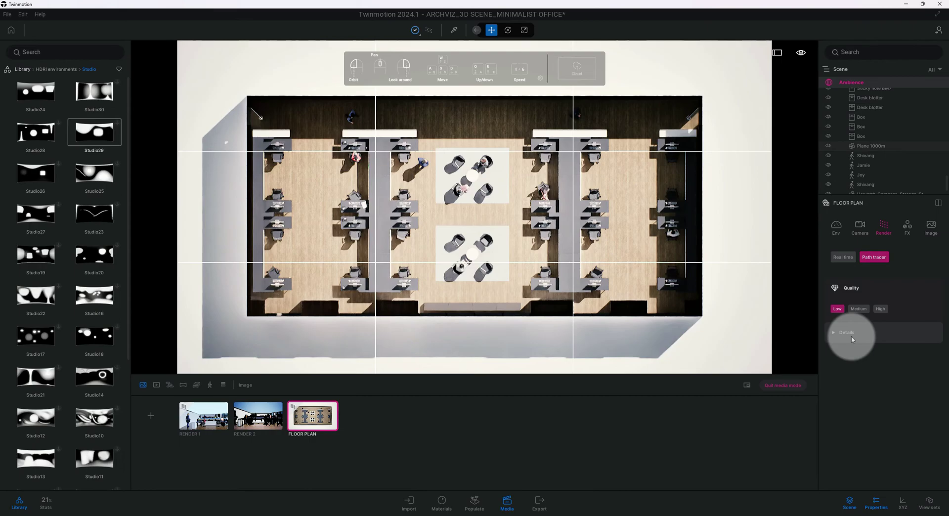
left_click(847, 333)
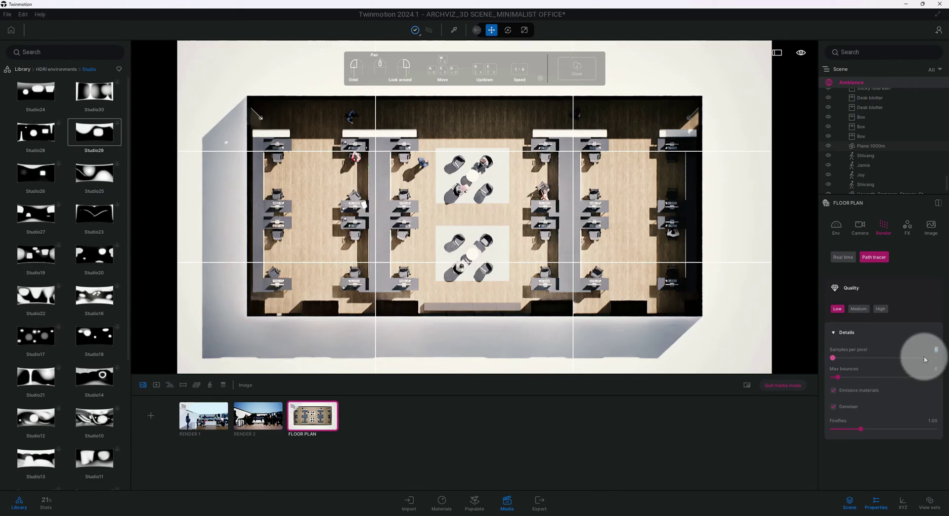
key("Return")
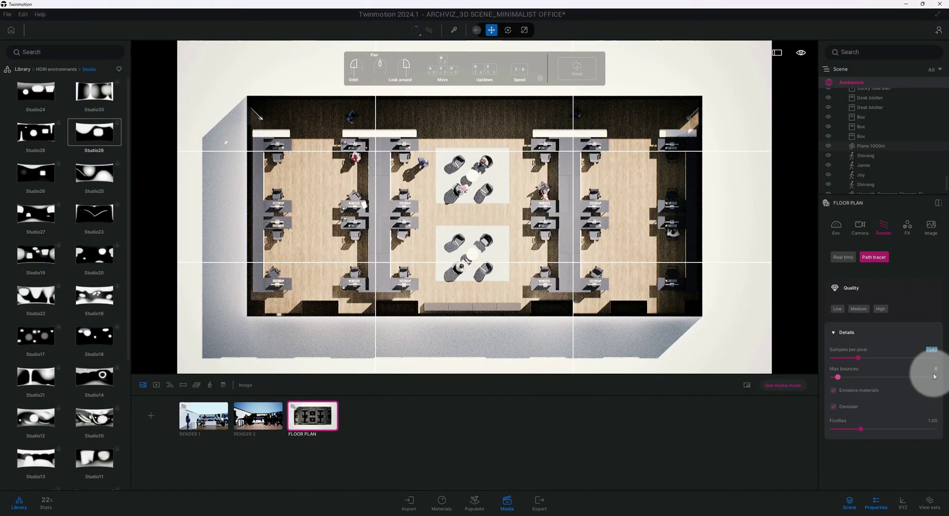
key("Tab")
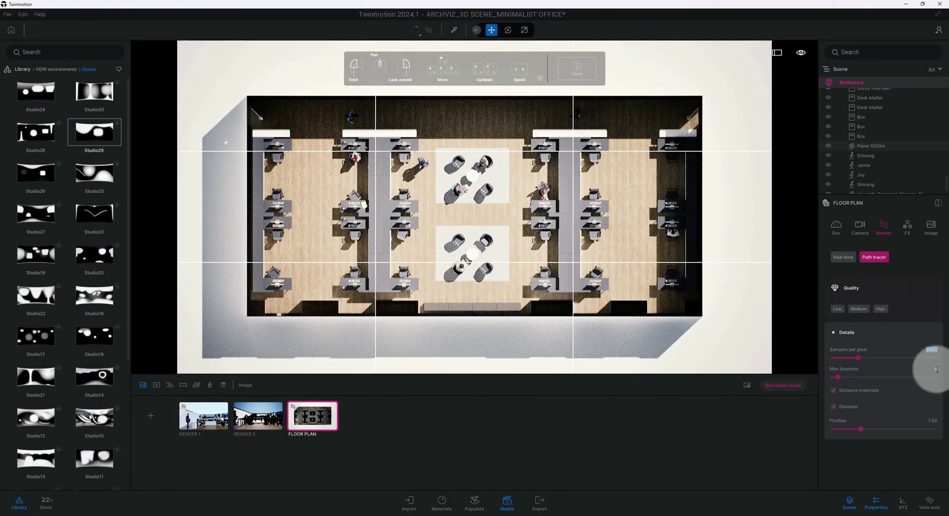
type("35")
key("Return")
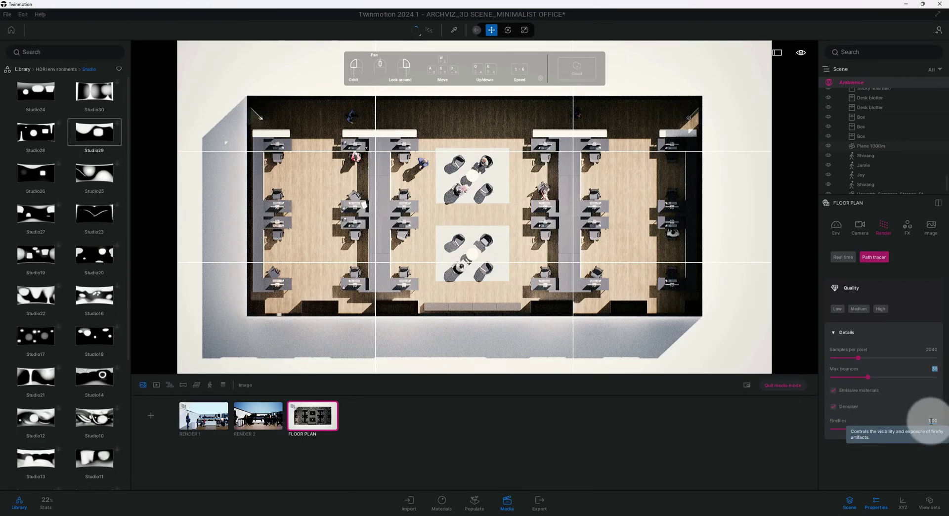
- Go back to the FX settings to review contrast 65%, saturation 45%, Fuji gradient and Line Light filter
left_click(929, 227)
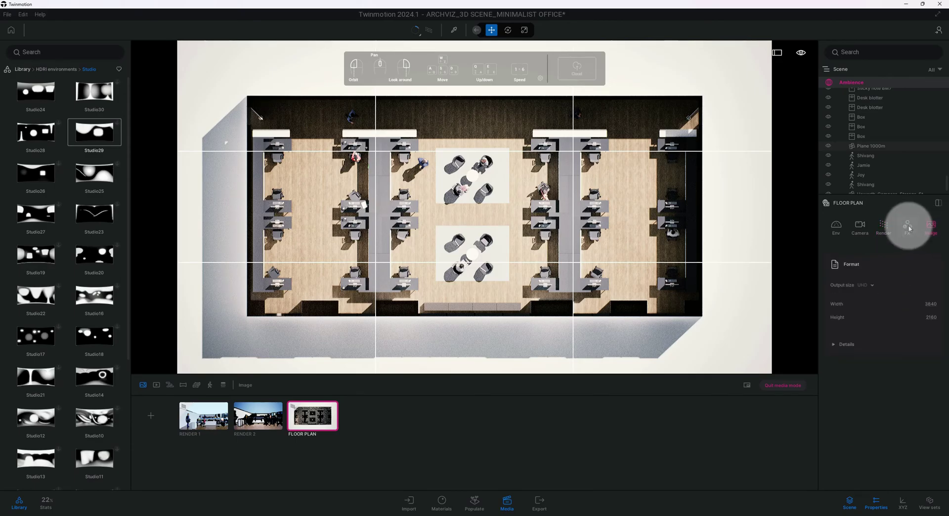
left_click(909, 226)
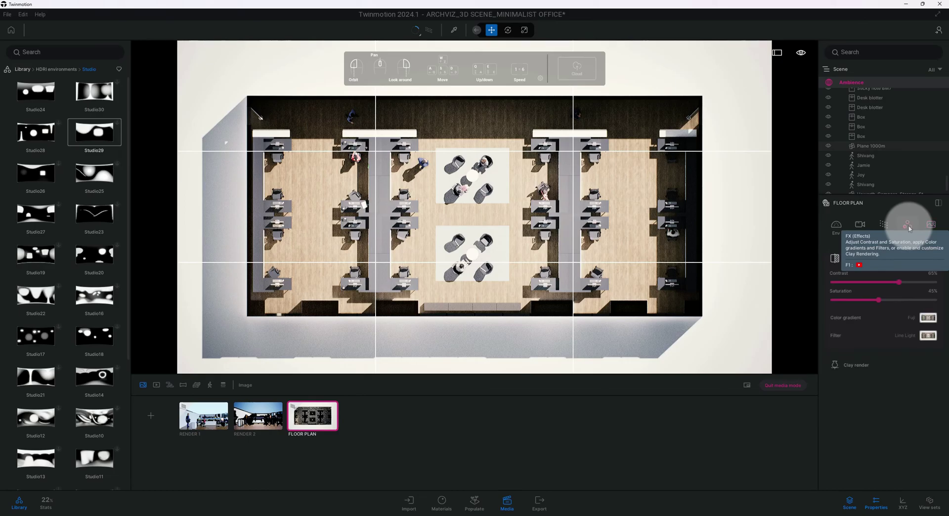